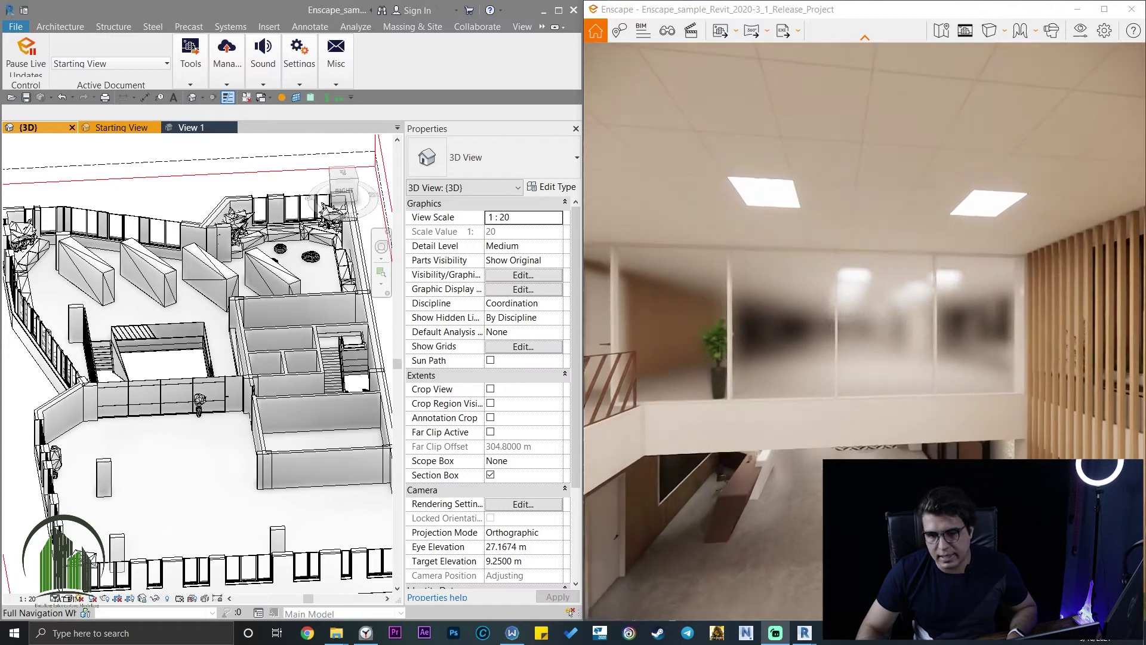
Examine the frosted glass partition in the Enscape walkthrough from several distances and from both sides
key("w")
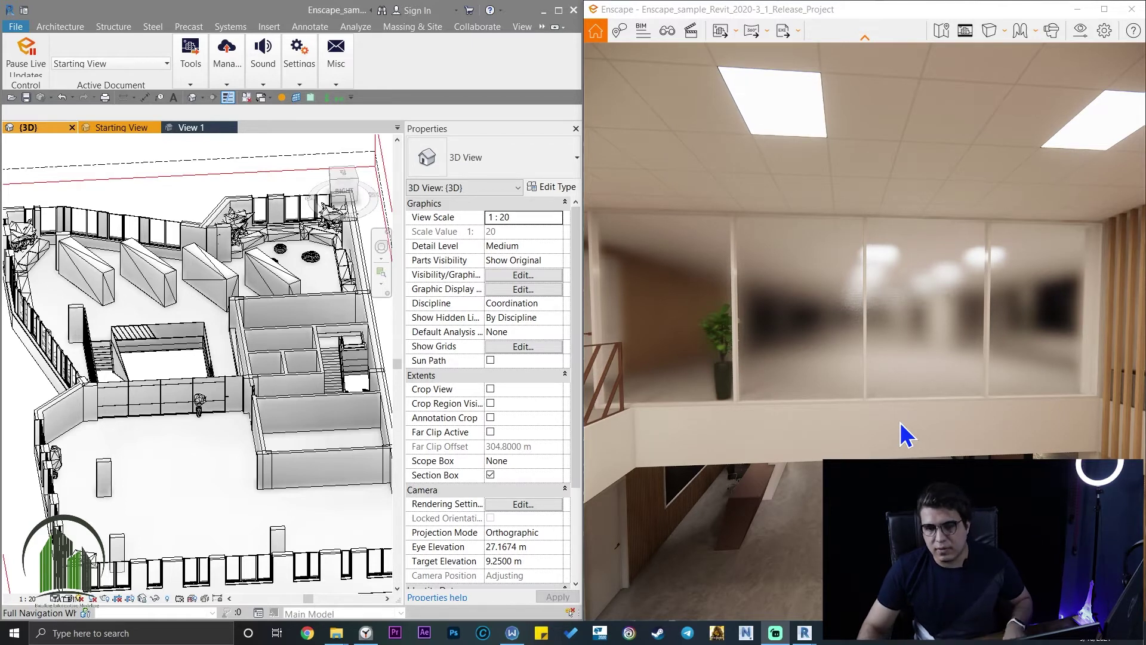
key("w")
left_click_drag(943, 436, 666, 465)
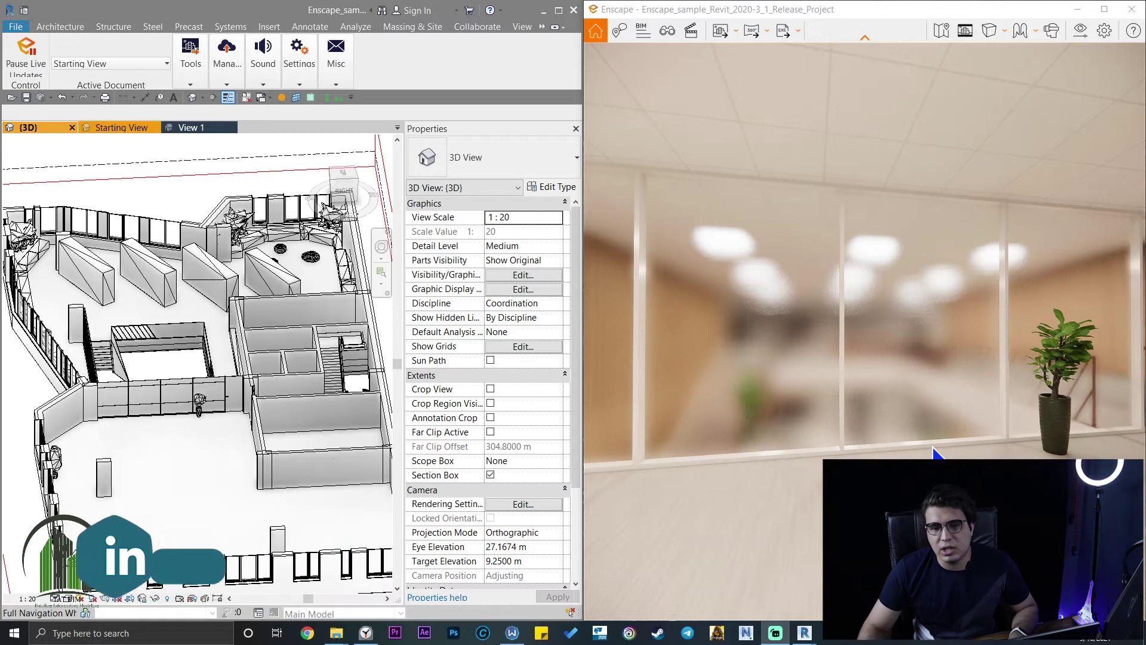
key("w")
left_click_drag(933, 448, 1062, 460)
key("a")
left_click_drag(865, 331, 967, 331)
key("s")
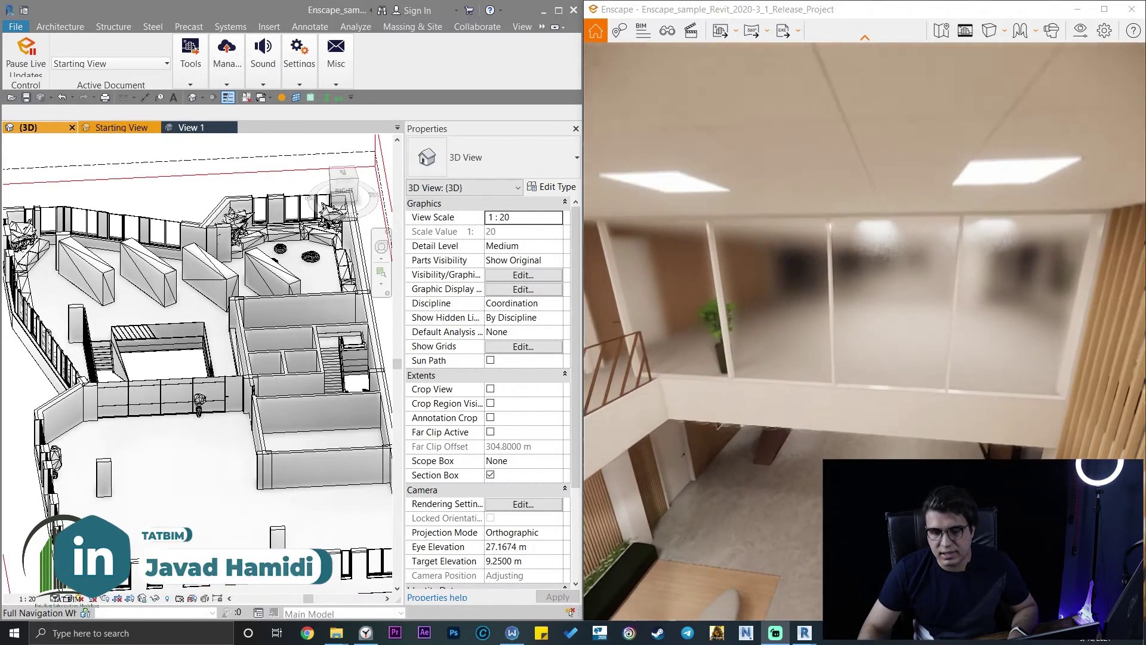
key("w")
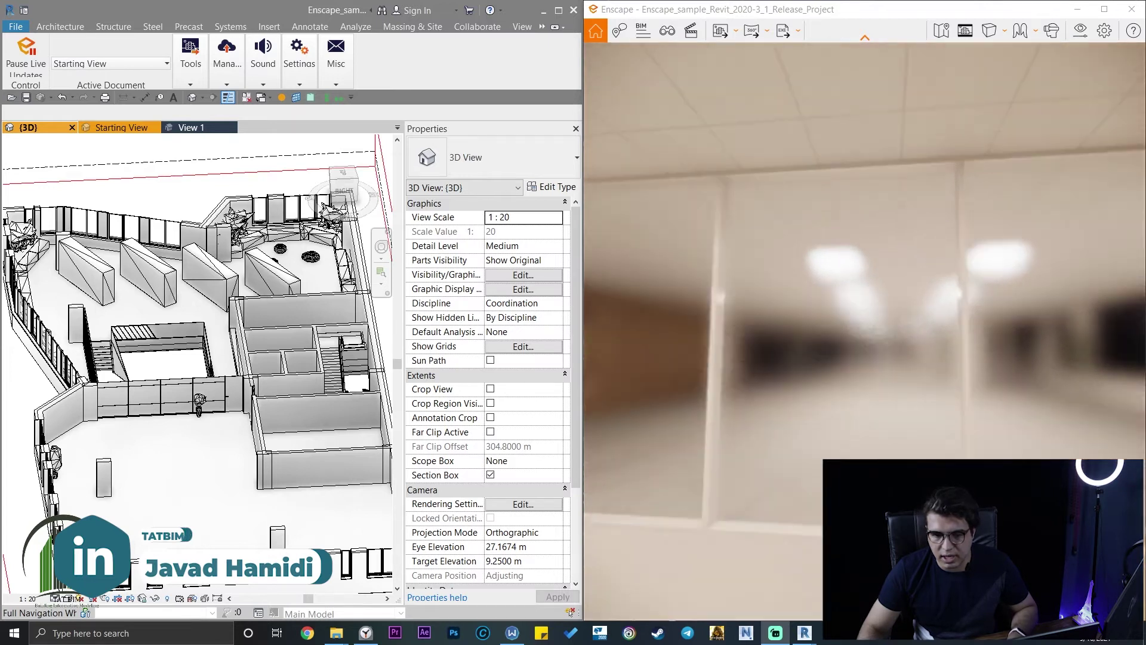
left_click_drag(865, 332, 723, 331)
key("d")
key("w")
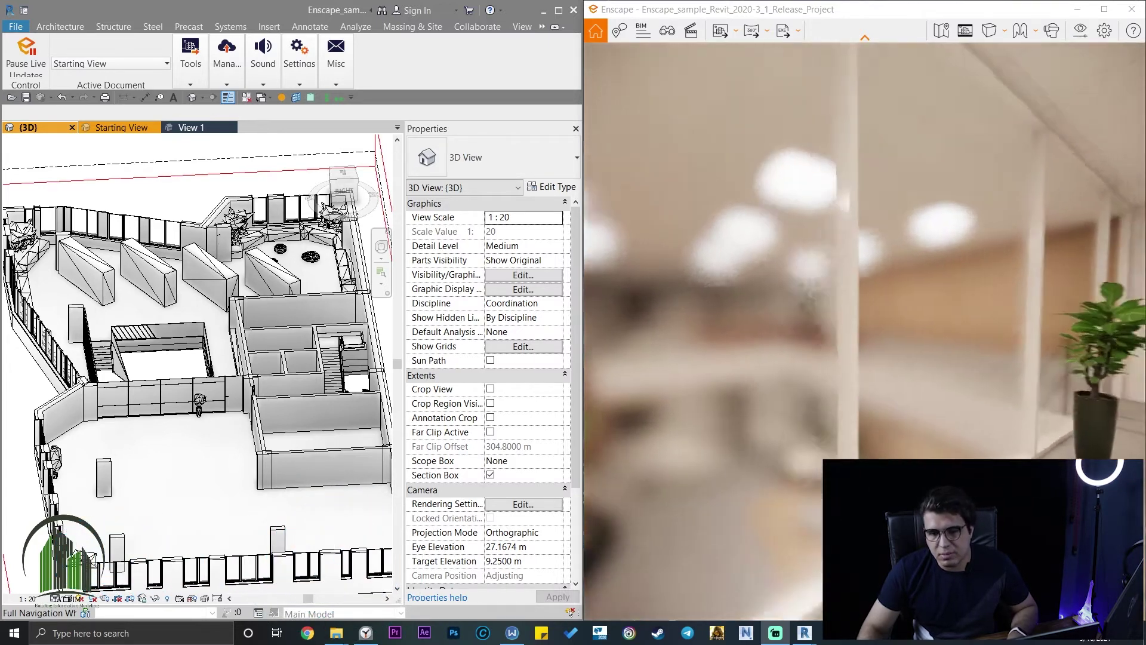
left_click_drag(865, 331, 961, 331)
key("s")
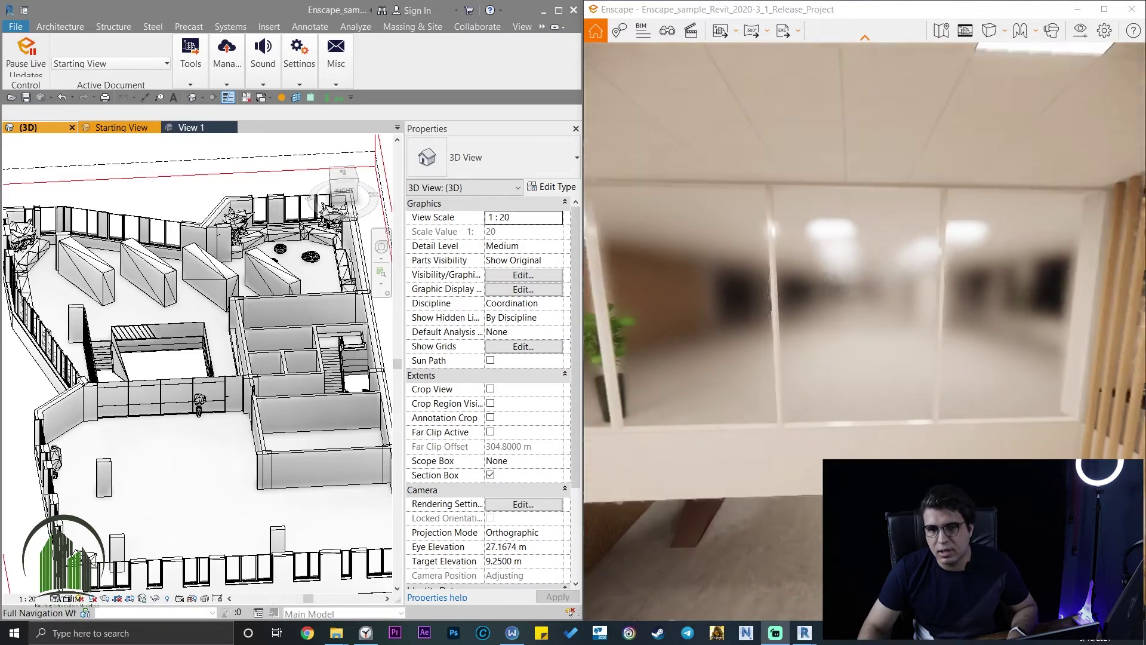
key("q")
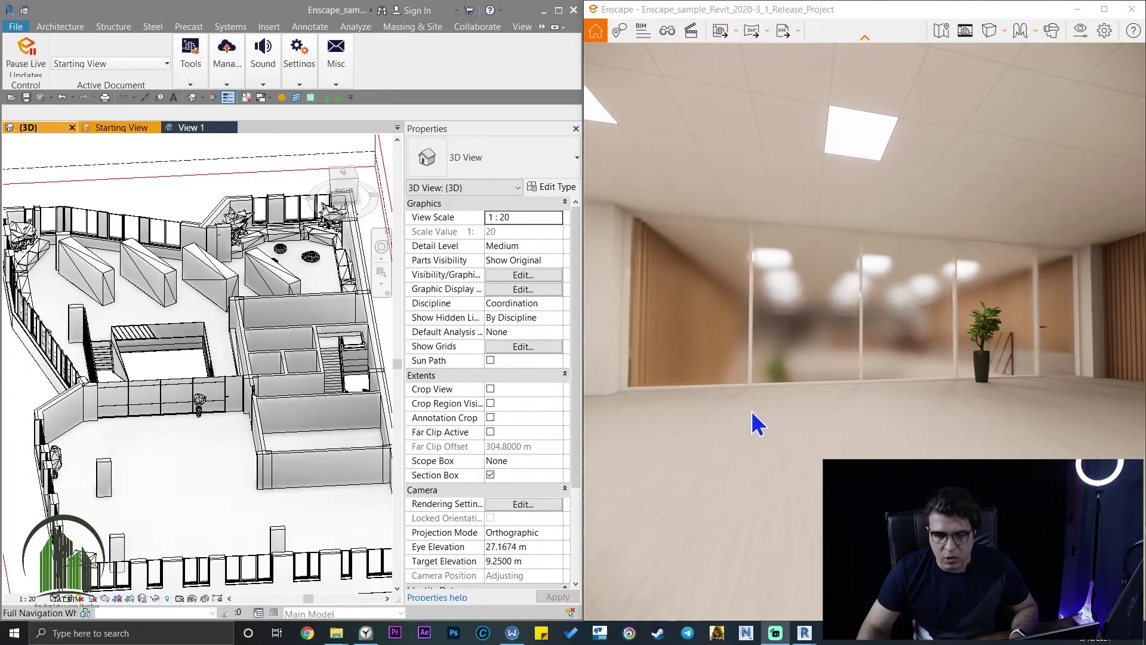
Select the frosted glass curtain panel next to the potted plant in the Revit 3D view
scroll(203, 443, "up", 5)
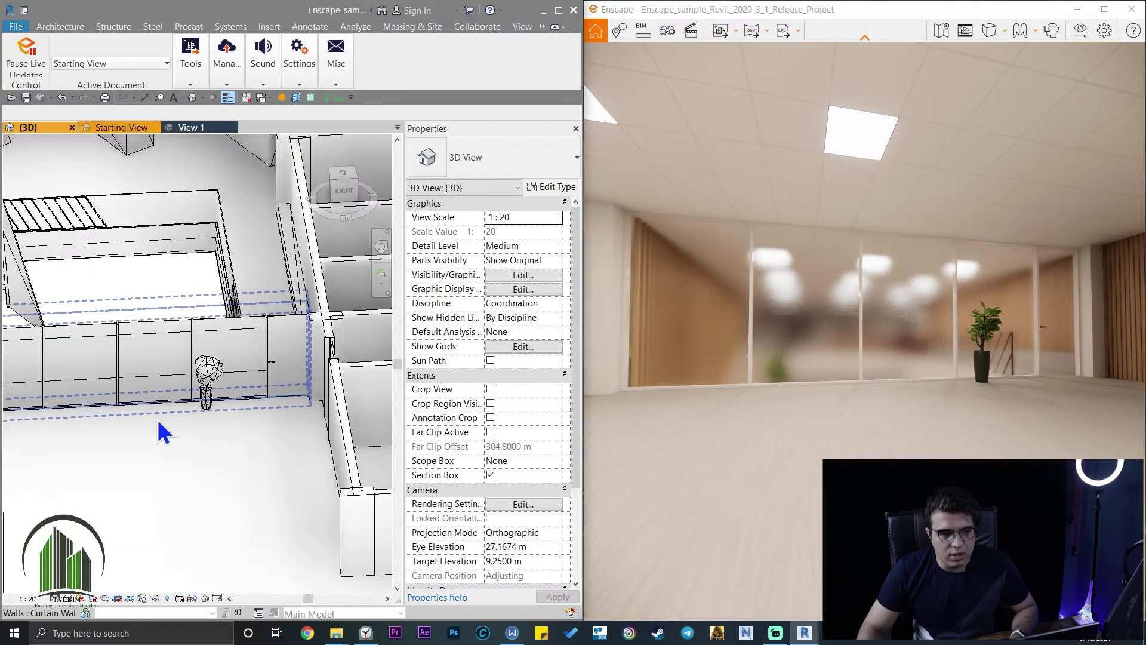
scroll(245, 487, "up", 4)
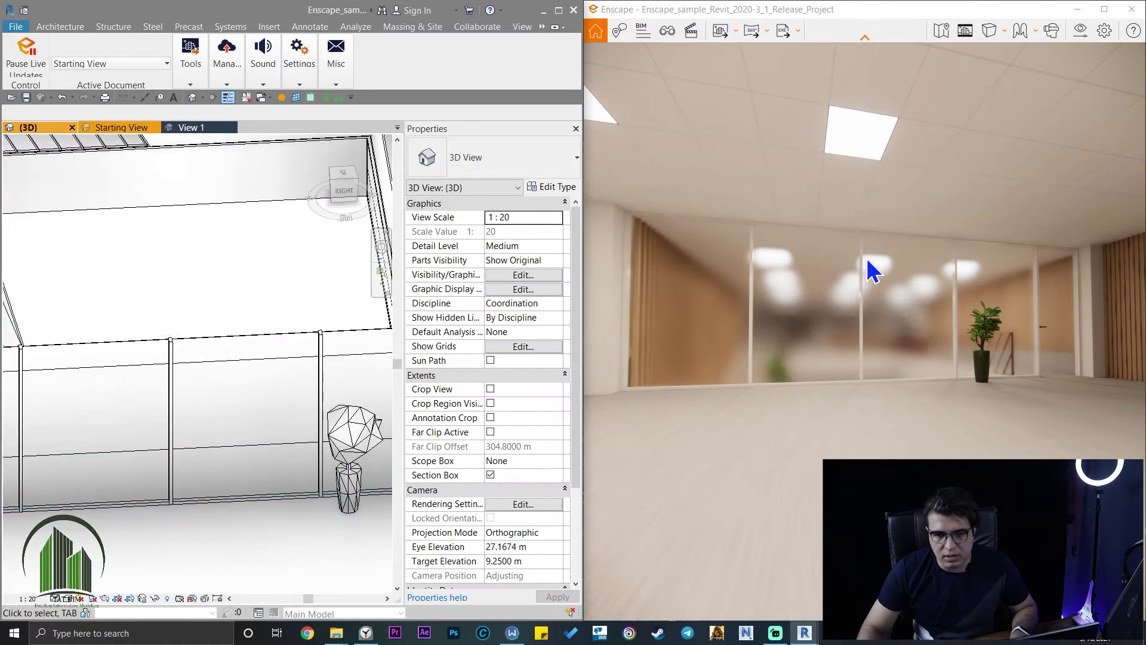
left_click_drag(895, 314, 866, 323)
key("space")
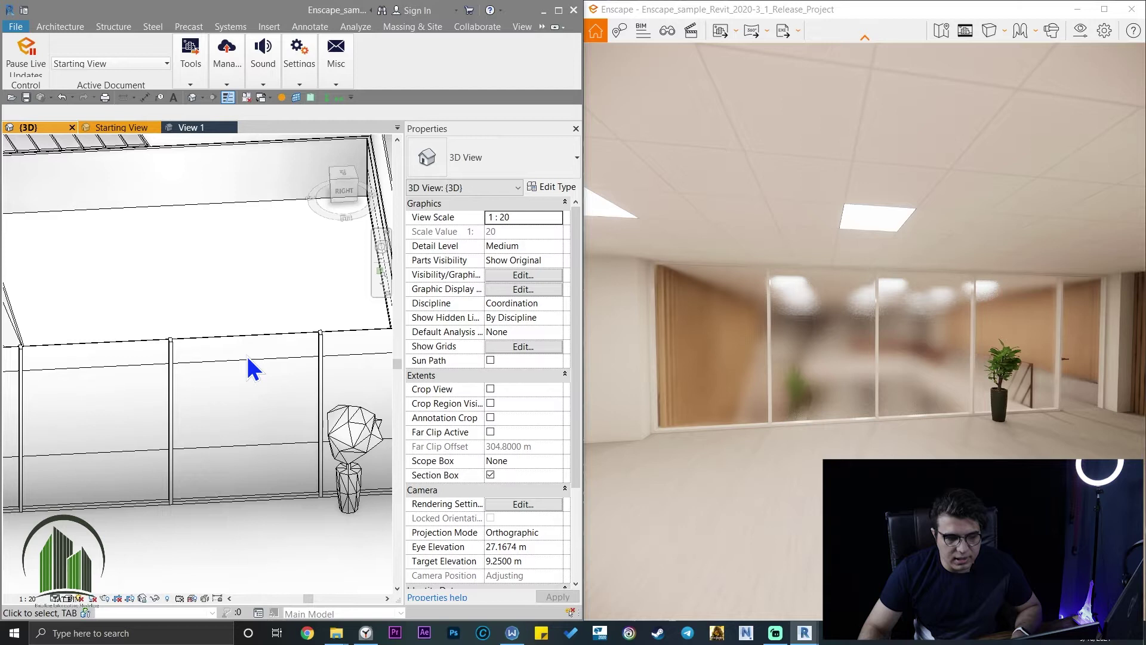
middle_click_drag(248, 359, 253, 386, "shift")
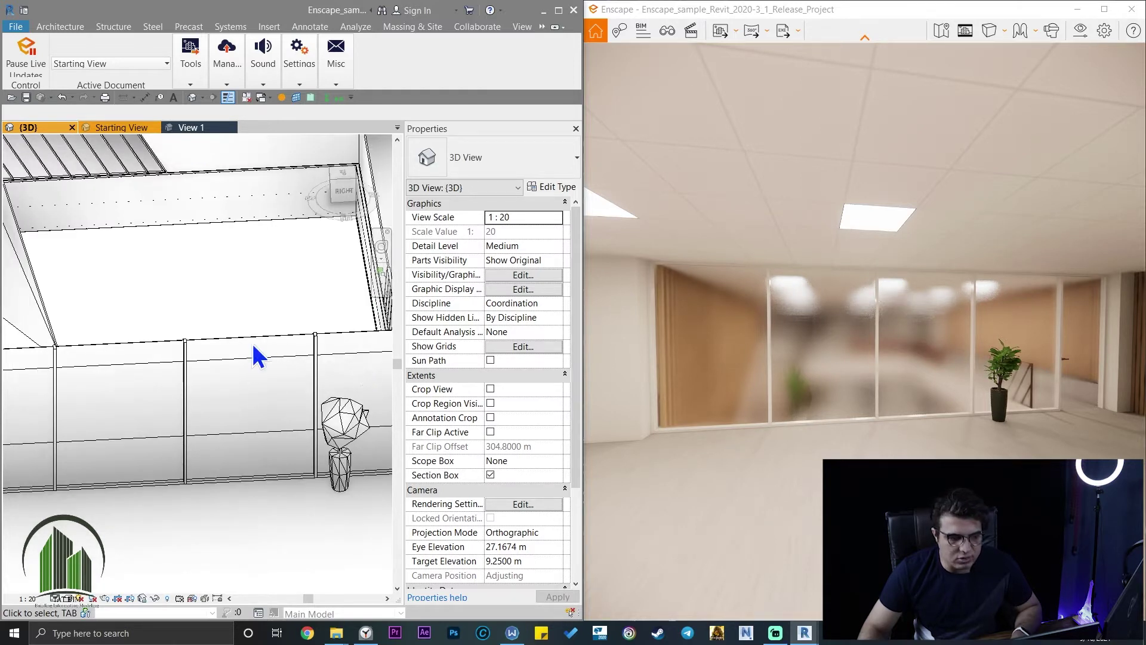
scroll(253, 346, "up", 2)
left_click(217, 344)
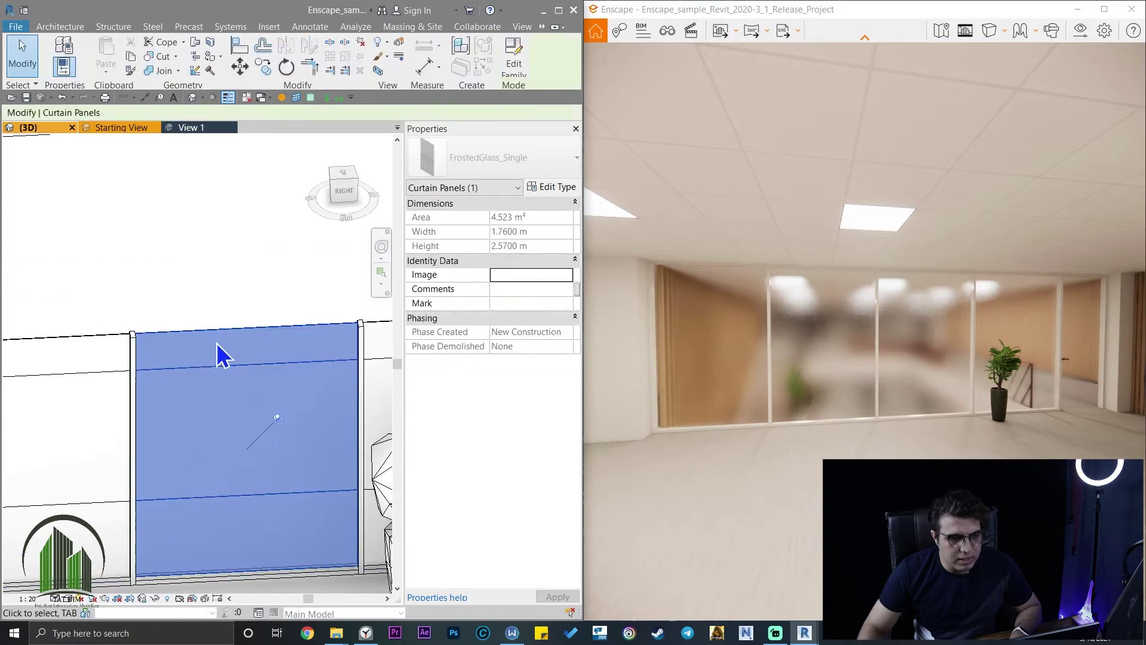
middle_click_drag(302, 464, 230, 379)
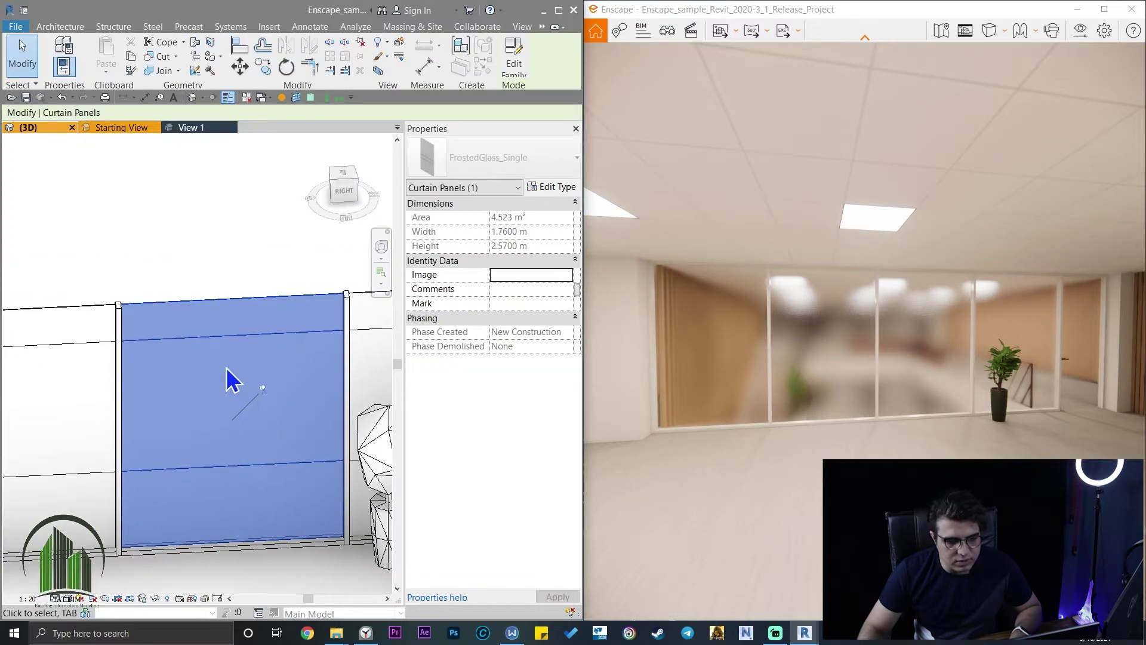
Maximize Revit and open the Glass_Frosted material from the selected curtain panel's type properties
left_click(559, 11)
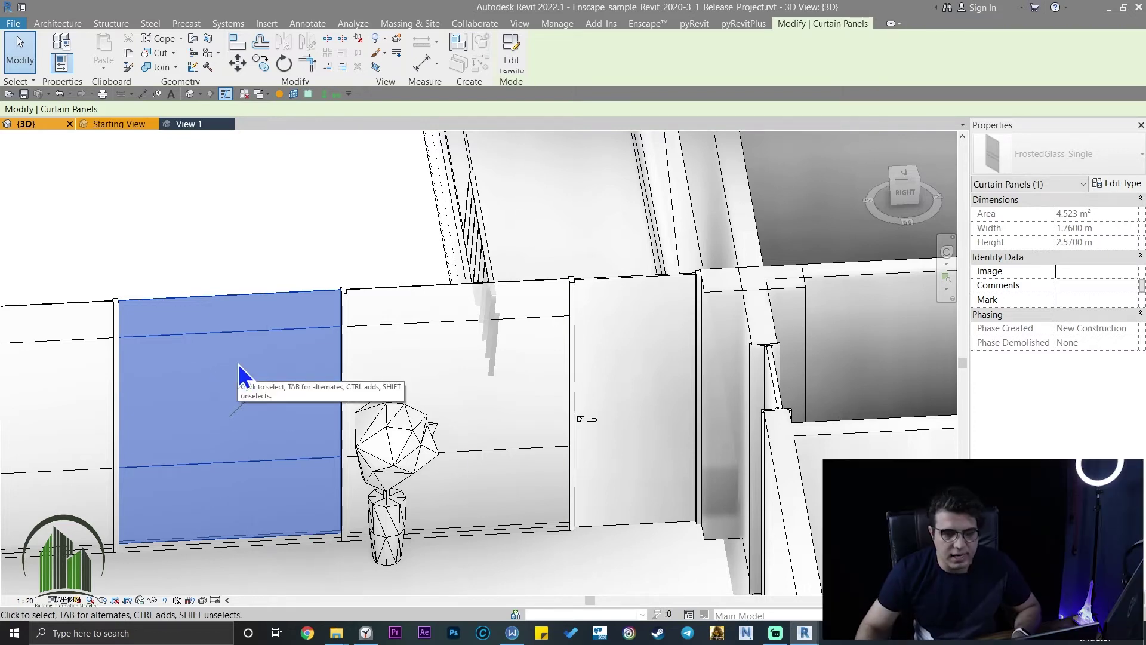
middle_click_drag(230, 376, 338, 402)
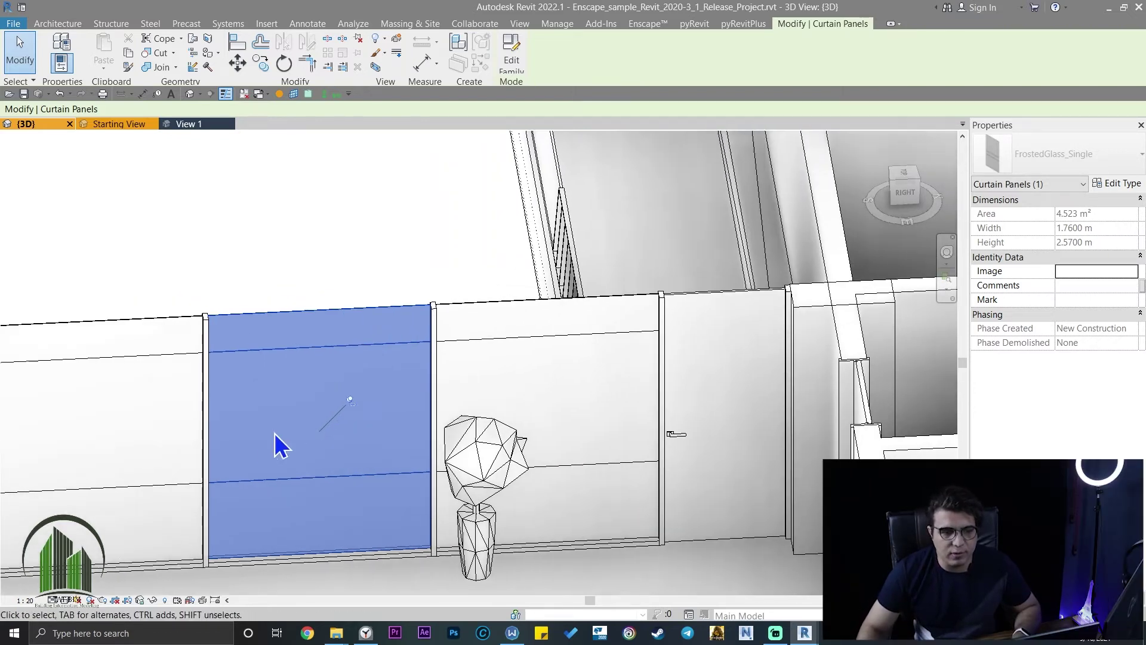
middle_click_drag(281, 445, 328, 440)
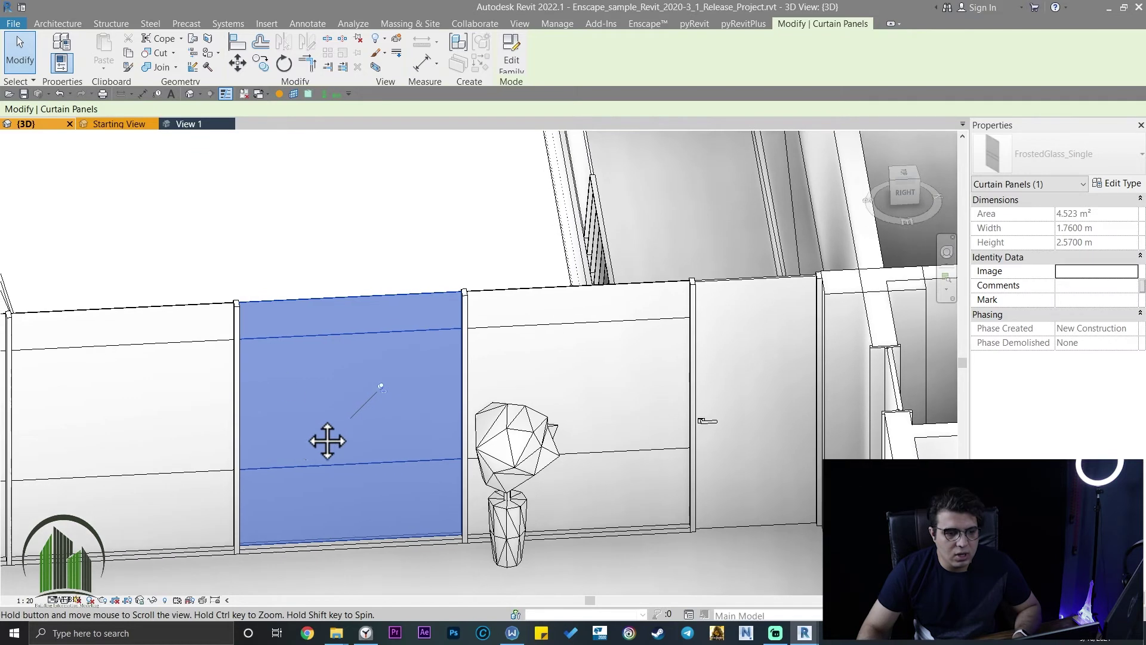
left_click(1122, 185)
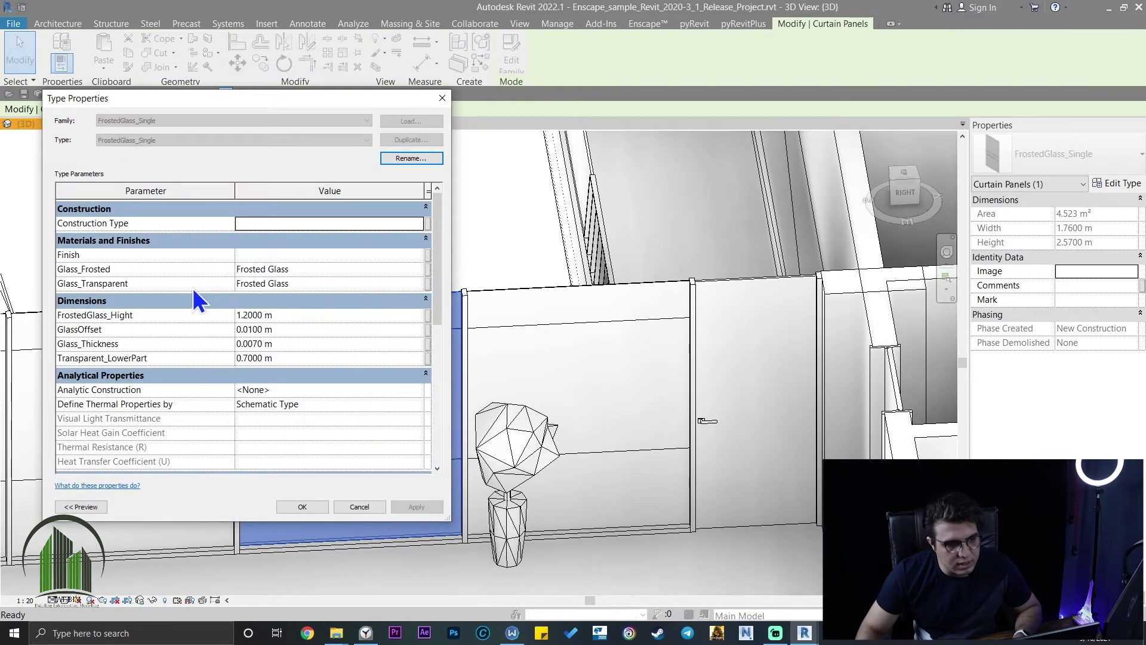
left_click(420, 268)
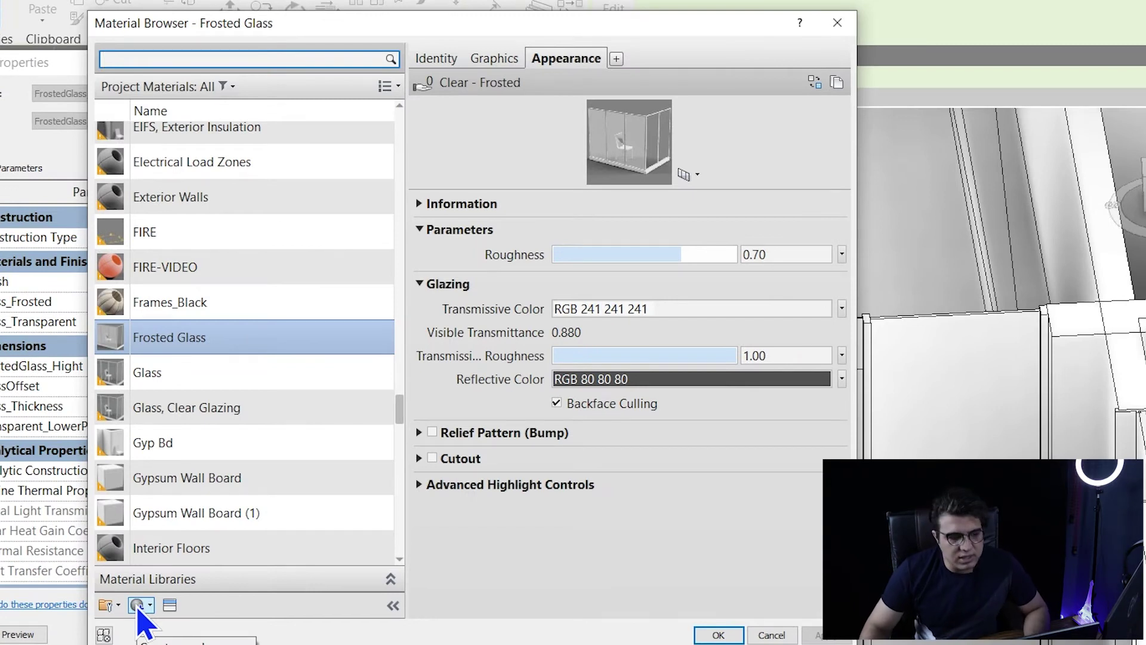
Create a new material named TAT-FROSTED GLASS and have its shading use the render appearance
left_click(150, 606)
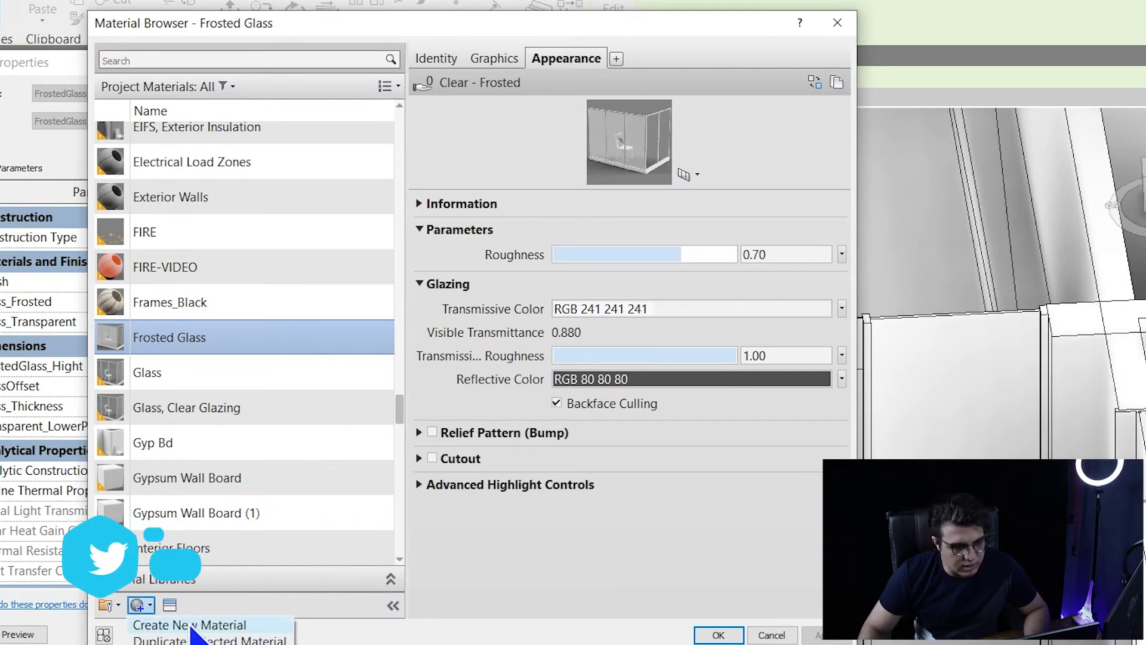
left_click(210, 627)
right_click(286, 346)
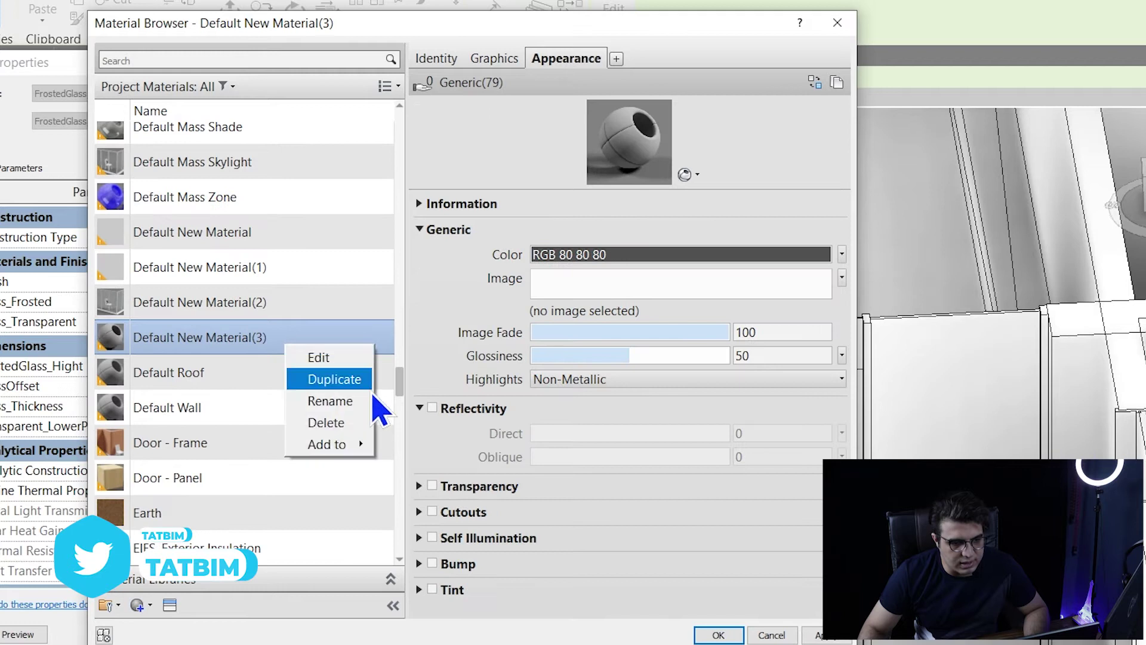
left_click(330, 401)
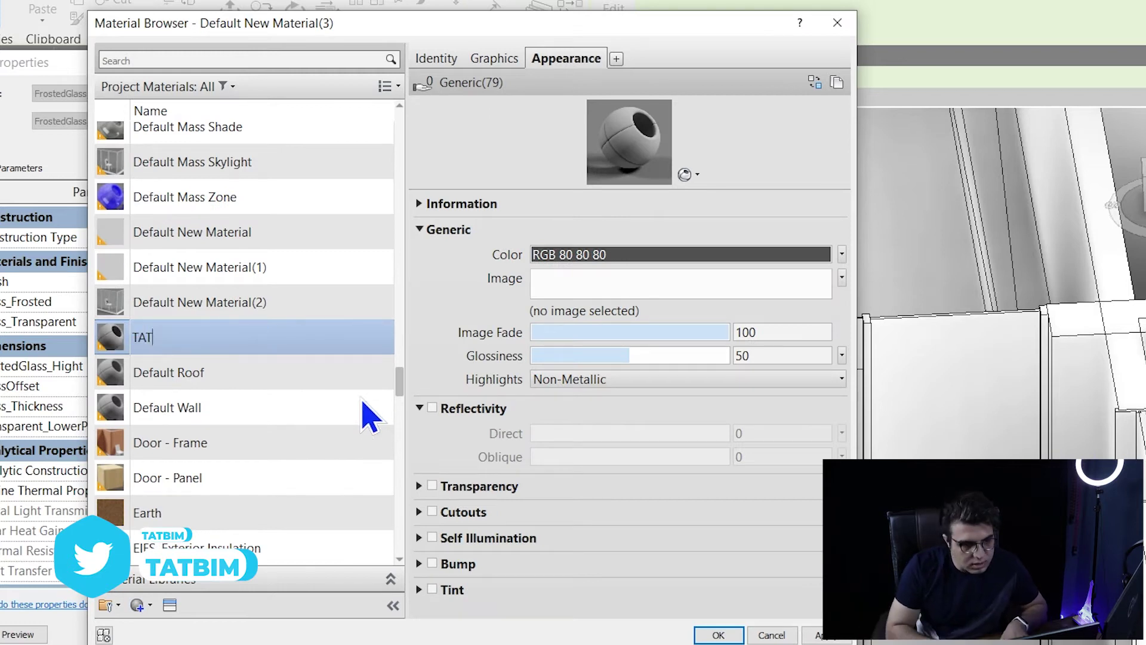
type("TAT-FR")
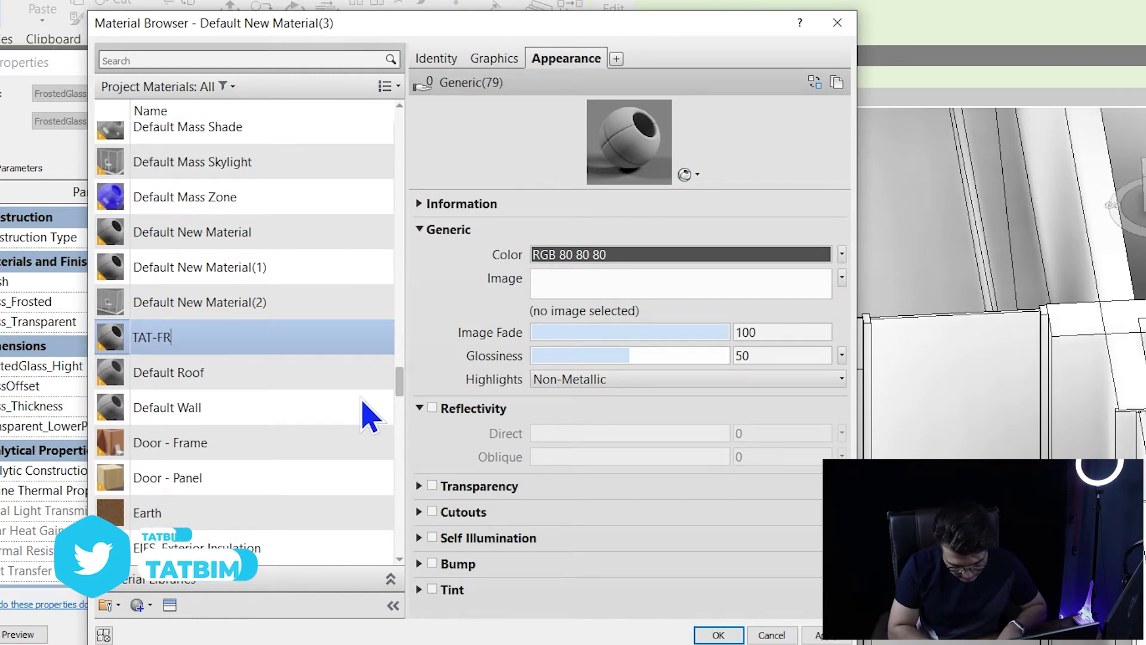
type("OSTED G")
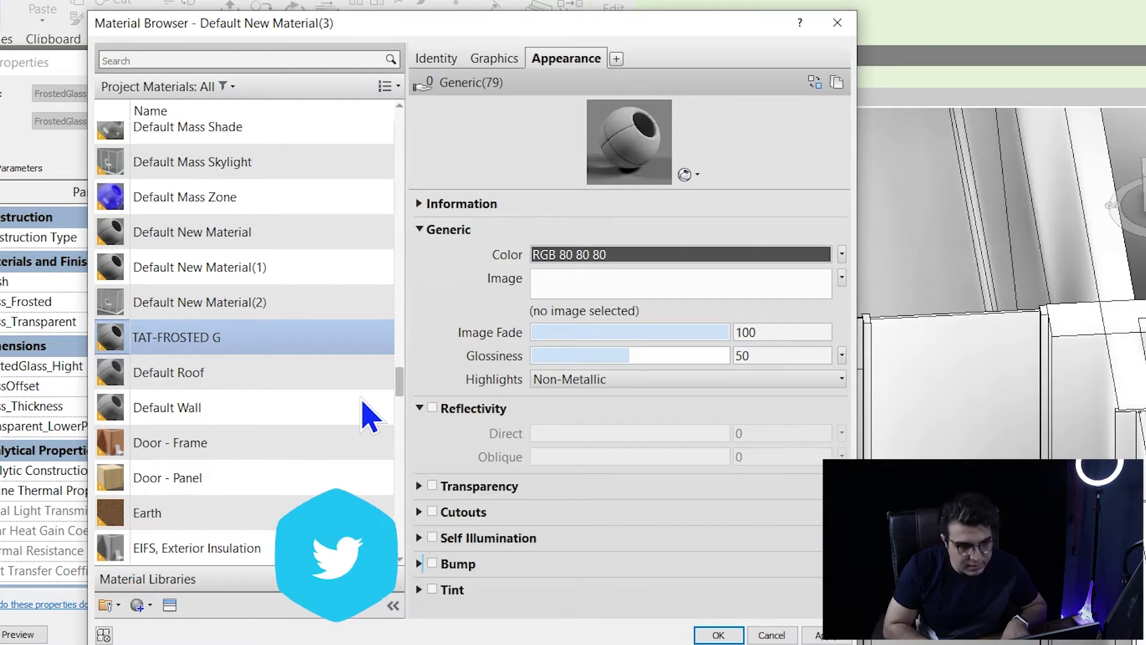
type("LASS")
key("Return")
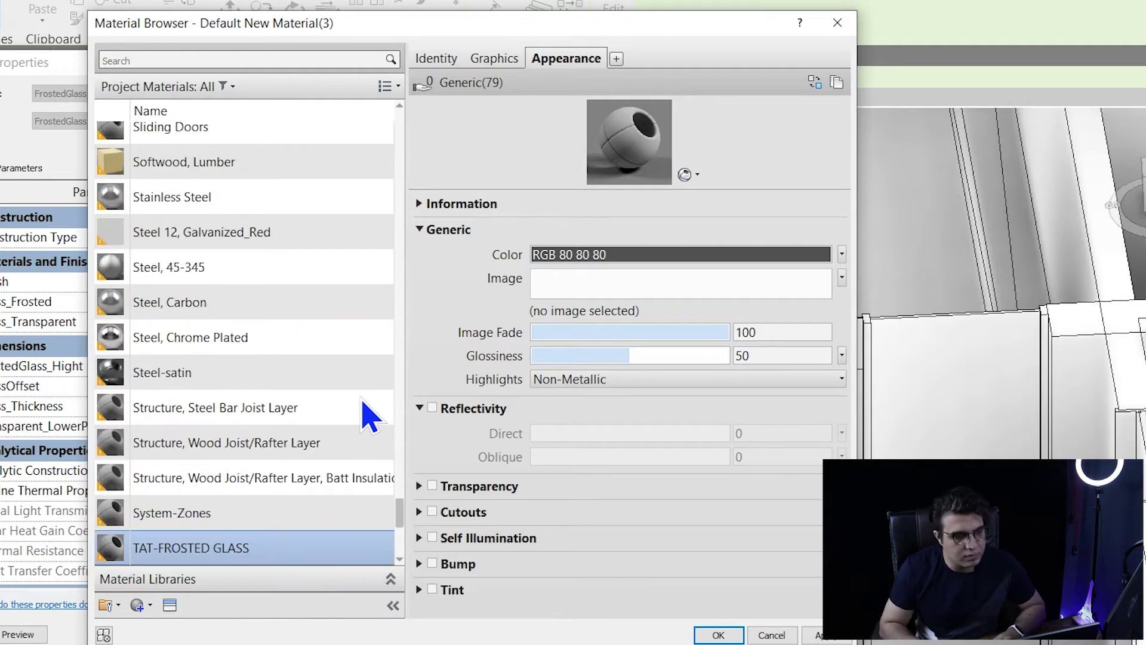
left_click(515, 62)
left_click(578, 108)
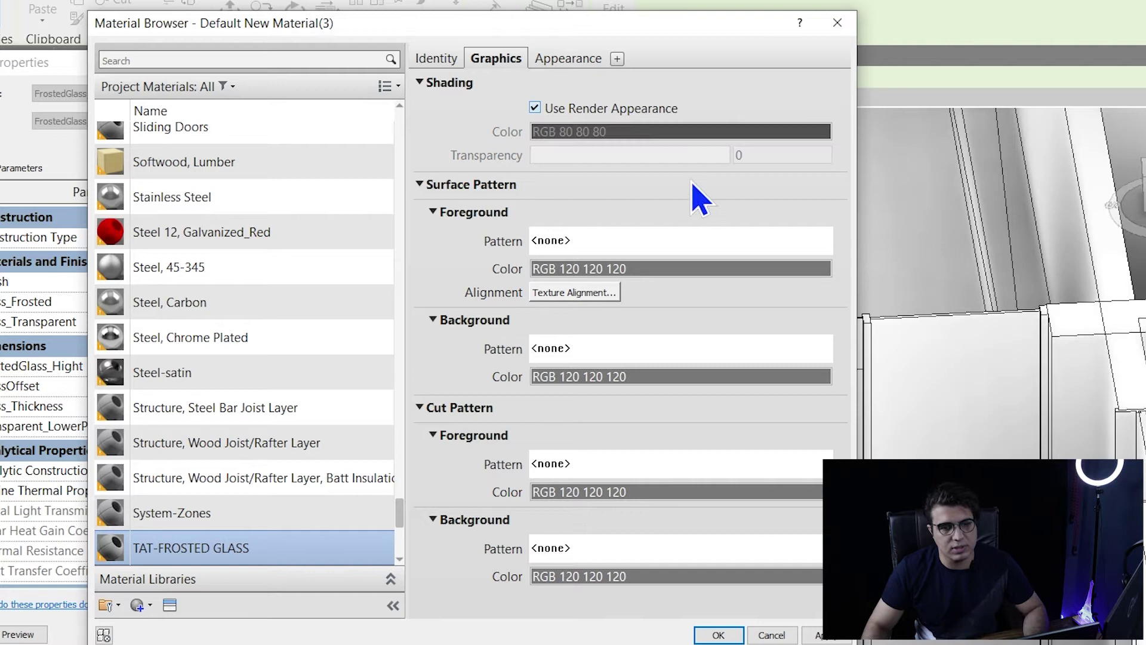
Browse replacement appearance assets for TAT-FROSTED GLASS, searching for FROSTED within the Appearance Library's Glass category
left_click(567, 58)
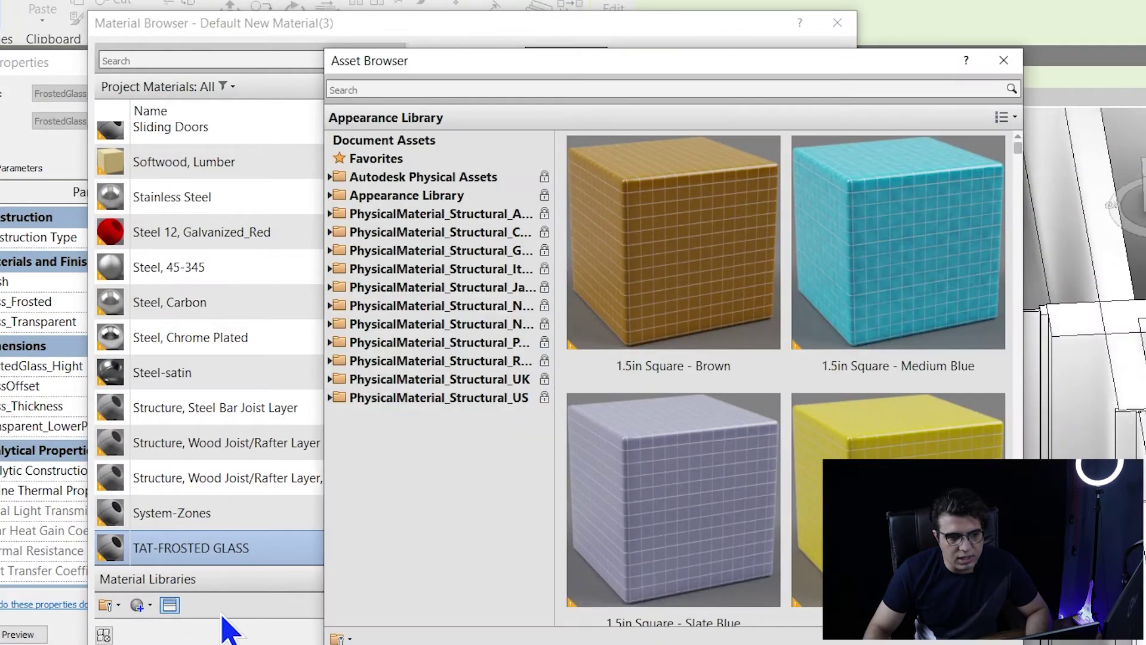
left_click_drag(642, 61, 497, 70)
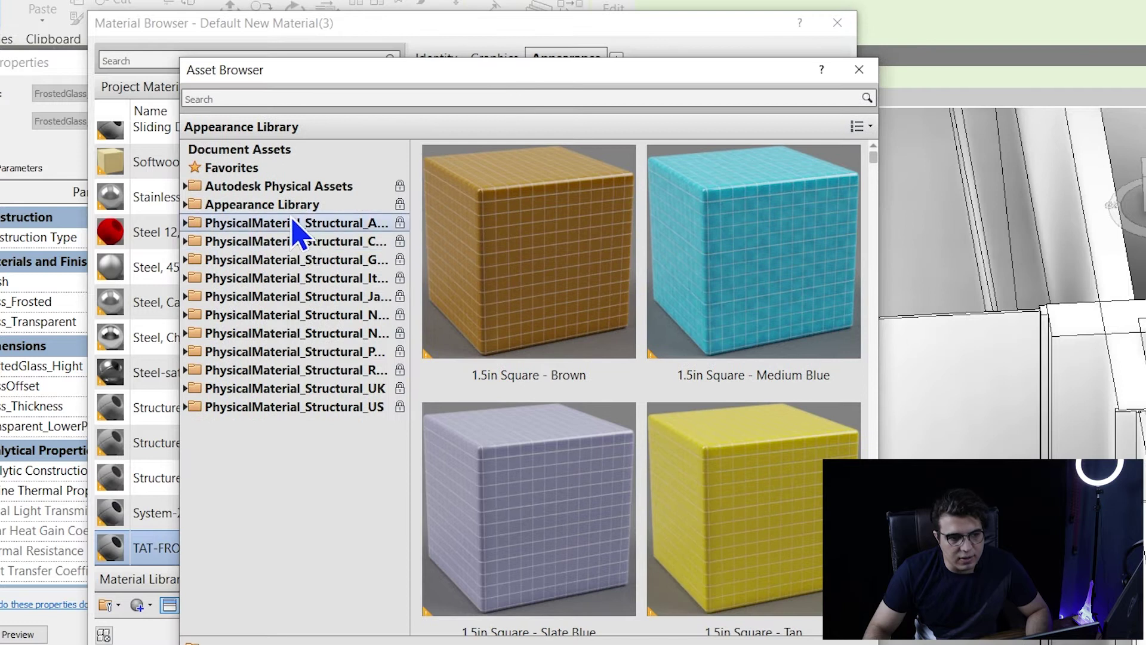
left_click(294, 222)
left_click(290, 205)
left_click(282, 98)
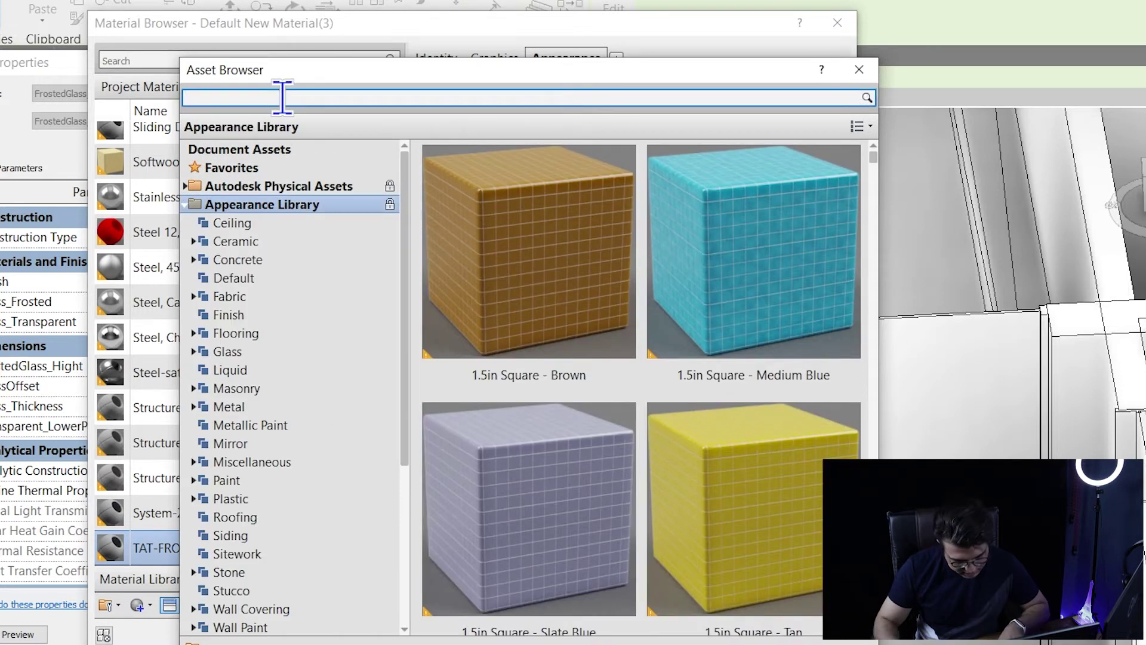
type("FROSTED")
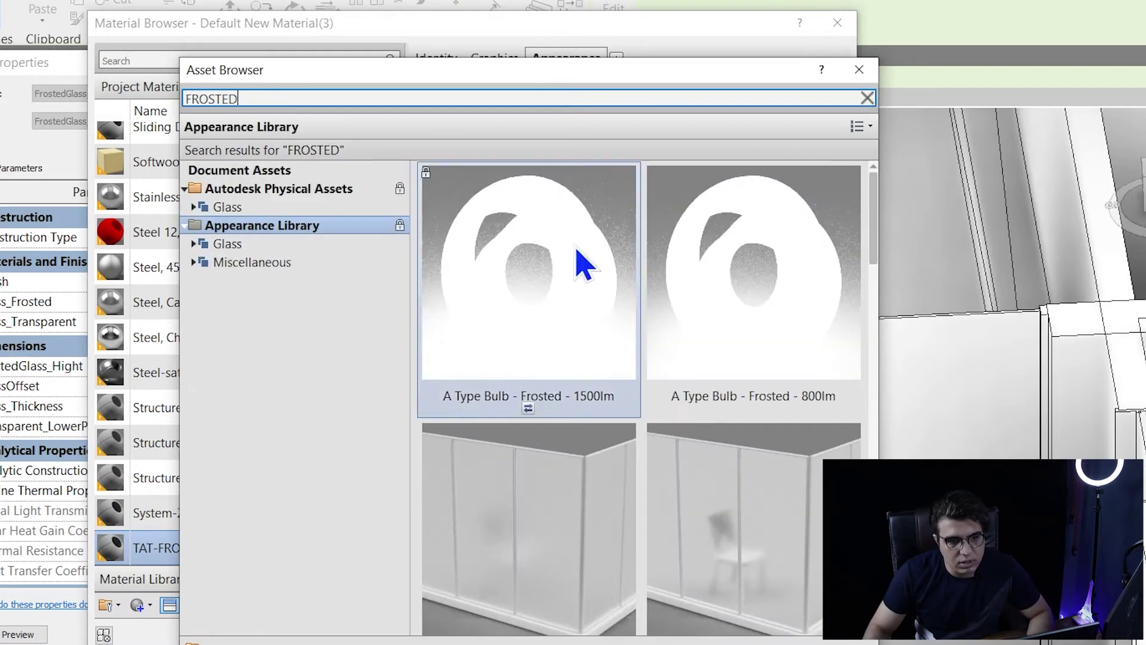
left_click(265, 249)
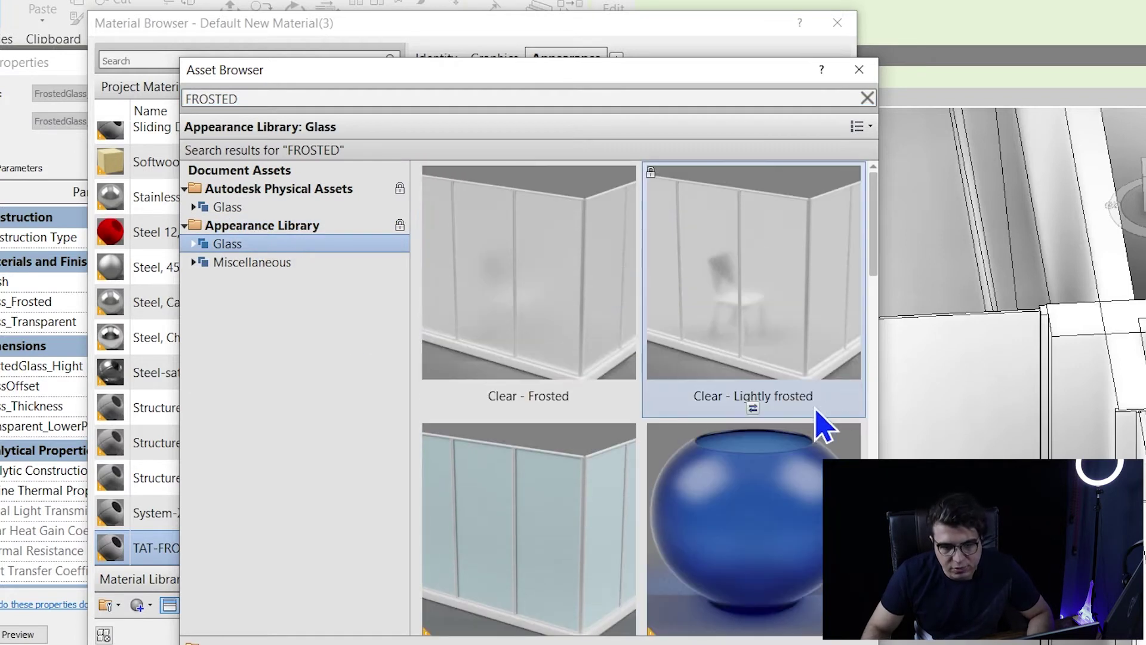
Replace the material's appearance with the Clear - Frosted glass asset and close the Asset Browser
scroll(578, 418, "down", 1)
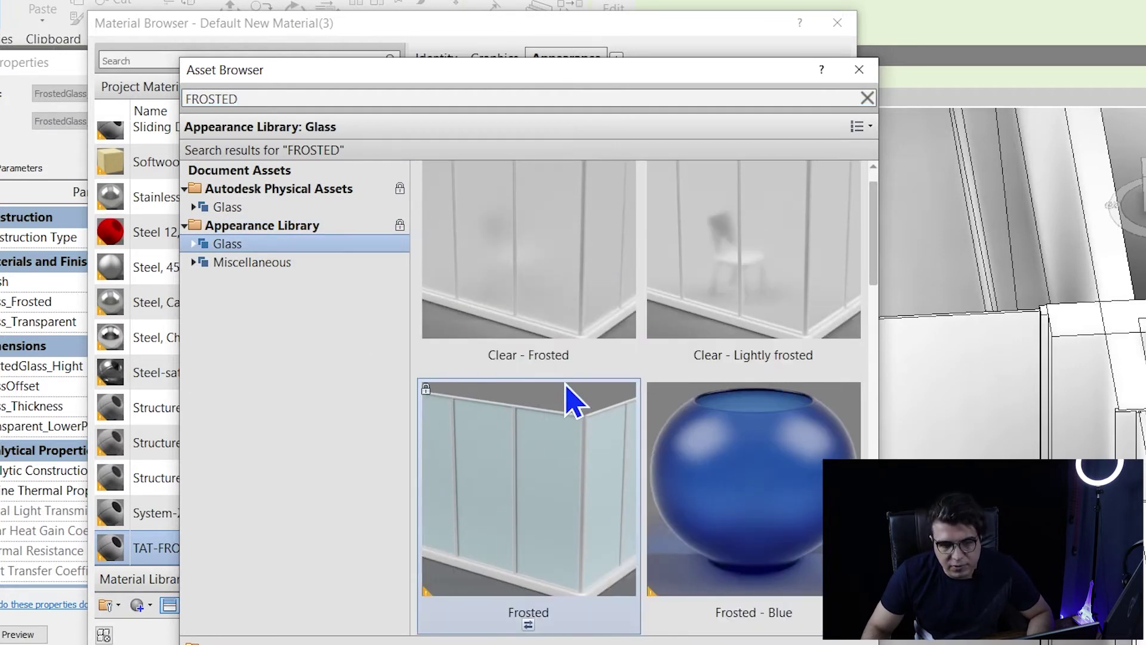
scroll(776, 409, "up", 1)
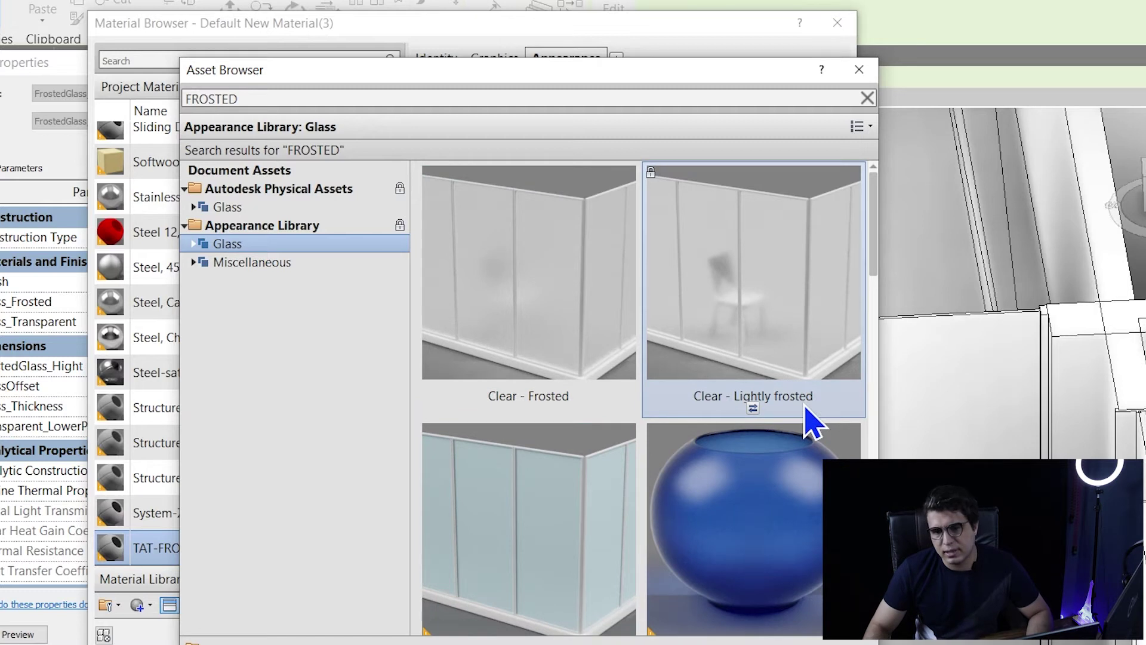
scroll(537, 412, "down", 1)
scroll(564, 400, "up", 1)
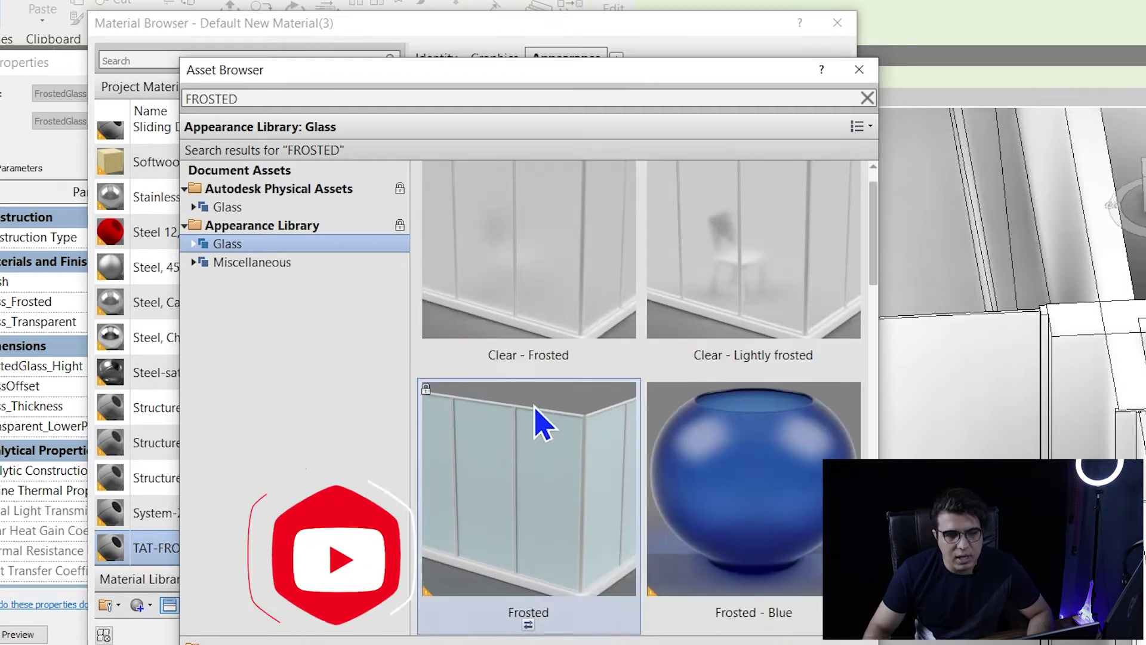
left_click(528, 410)
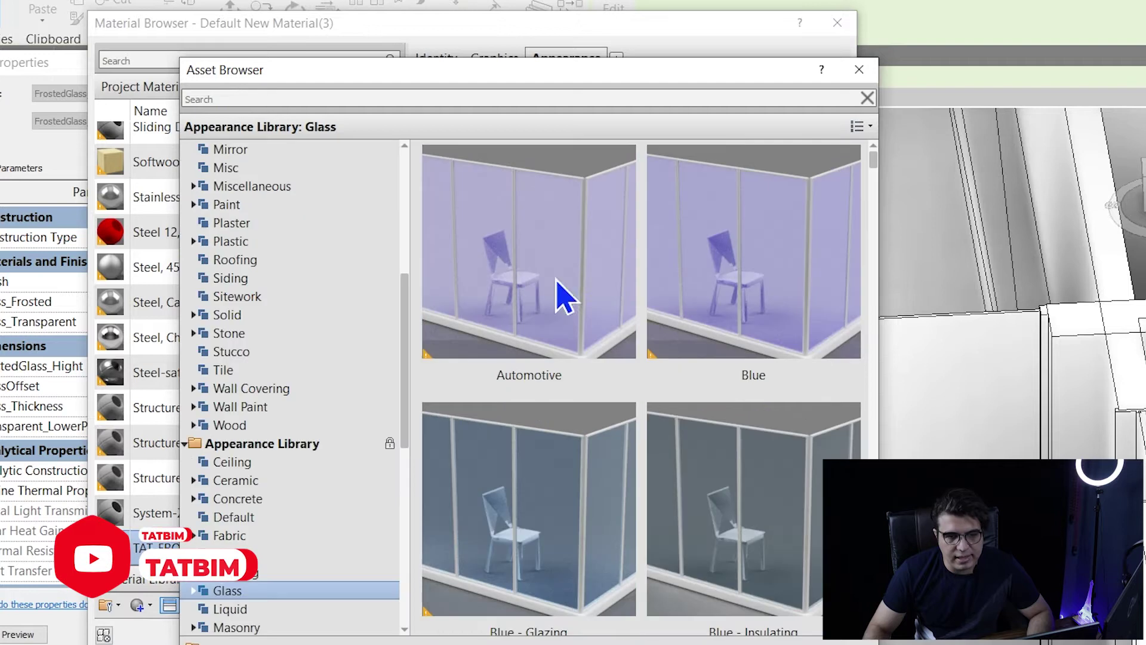
left_click(859, 69)
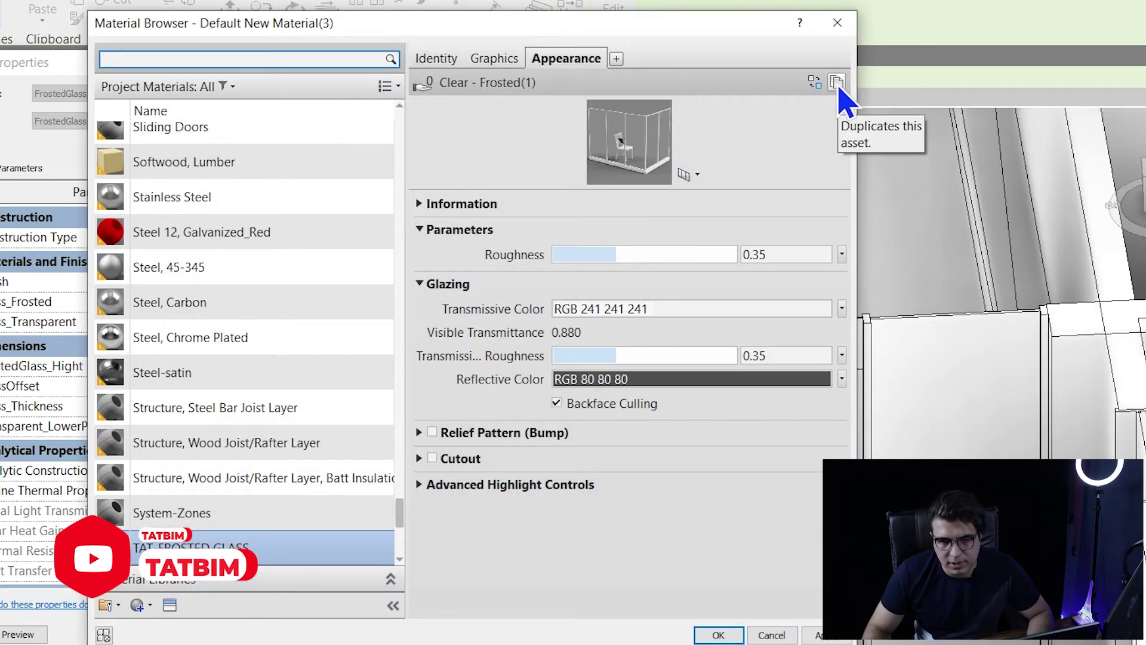
Duplicate the Clear - Frosted appearance asset, assign TAT-FROSTED GLASS to the panel type's Glass_Frosted parameter, and dismiss the save reminder
left_click(838, 85)
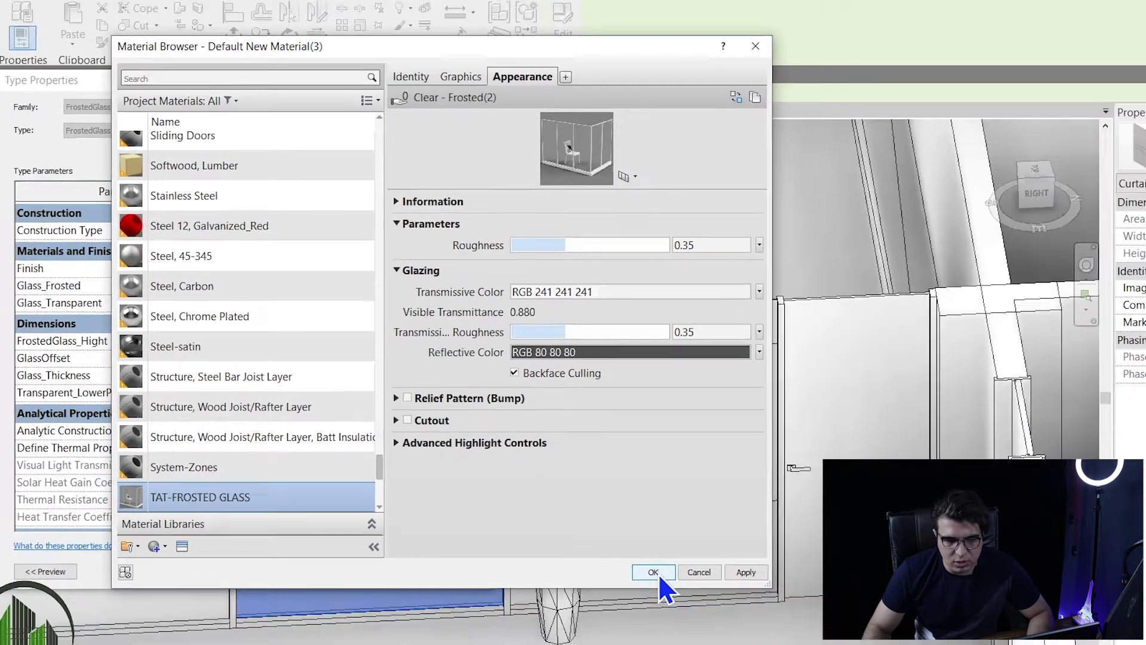
left_click(718, 634)
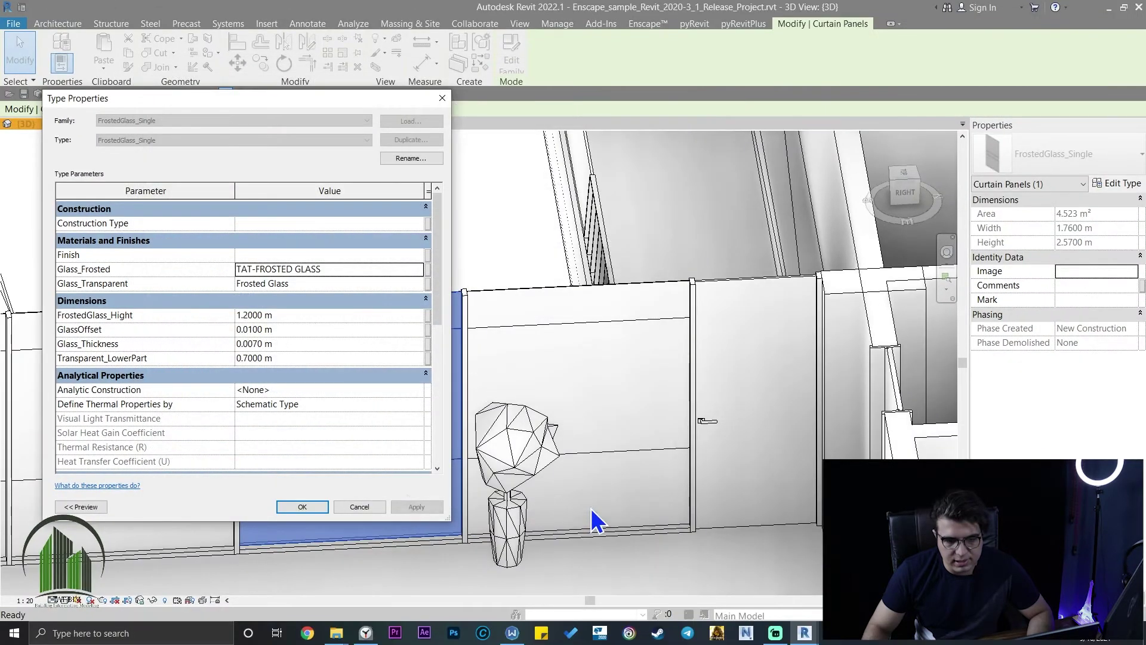
left_click(310, 506)
middle_click_drag(460, 468, 491, 448)
key("Escape")
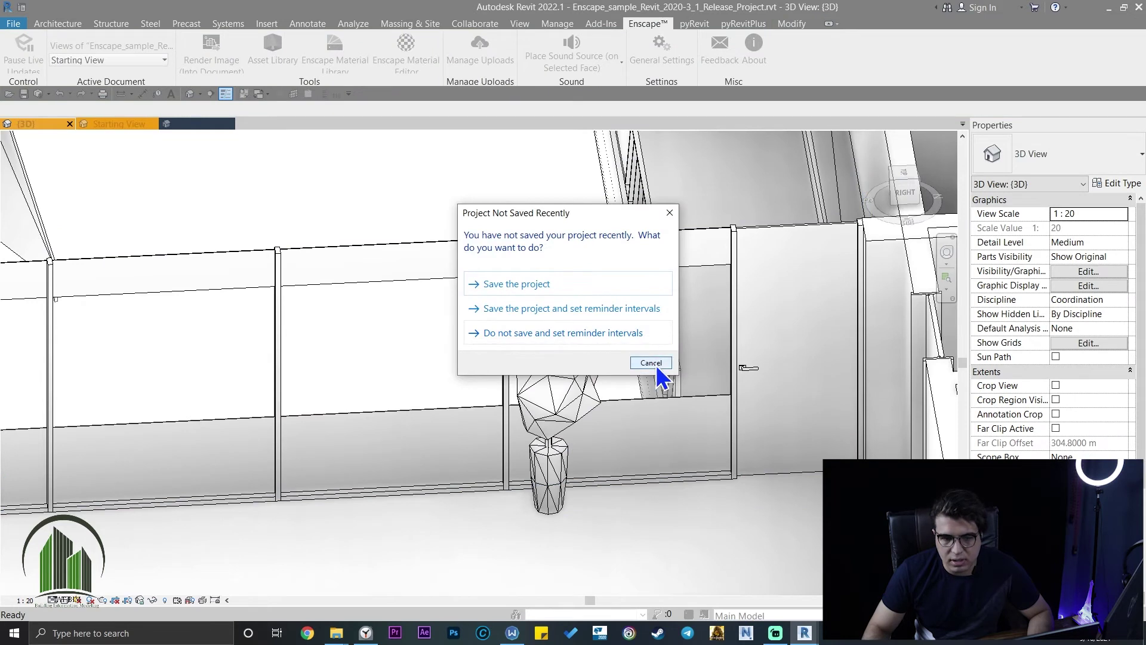
left_click(651, 363)
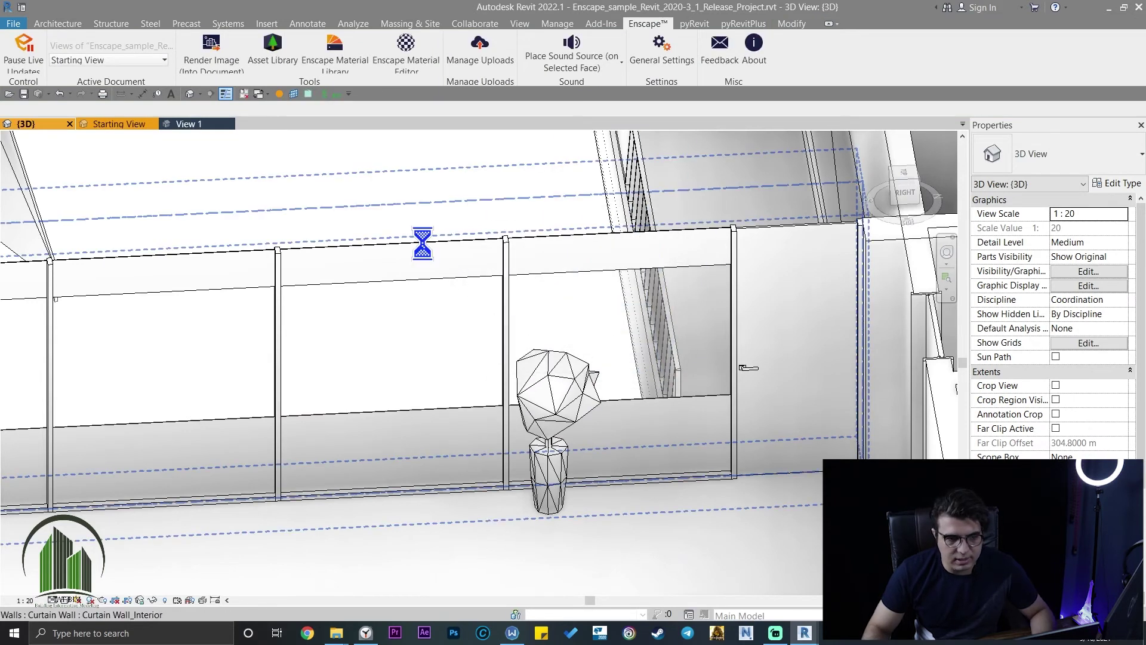
Set the Glass_Transparent parameter of the FrostedGlass_Single curtain panel type to TAT-FROSTED GLASS as well
left_click(428, 255)
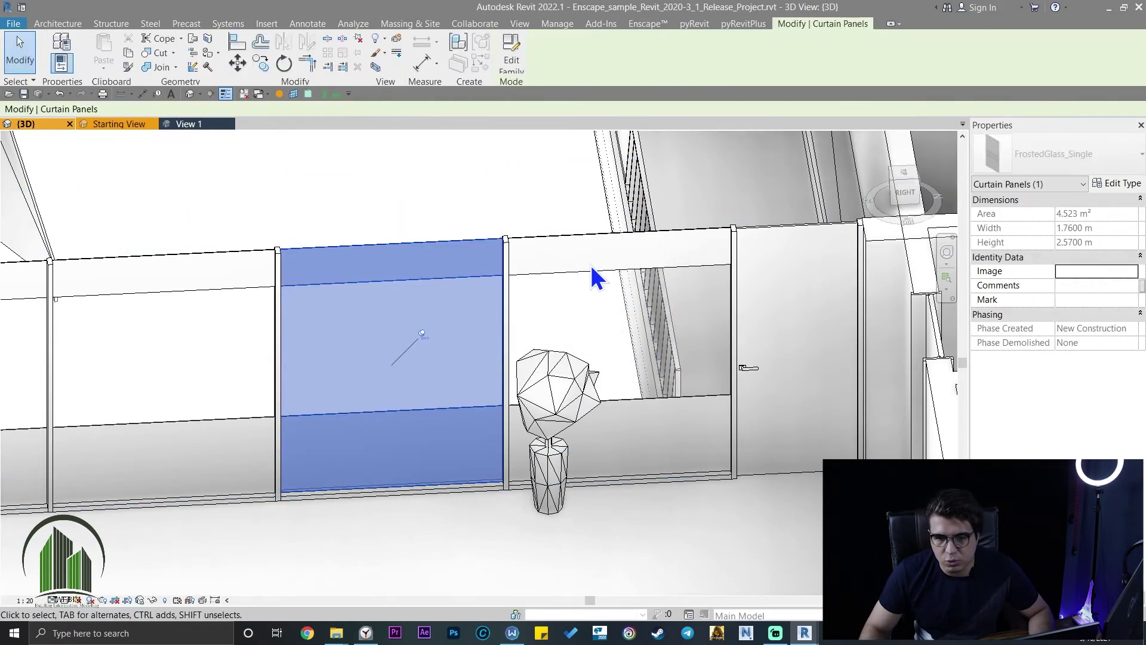
left_click(1116, 185)
left_click(356, 268)
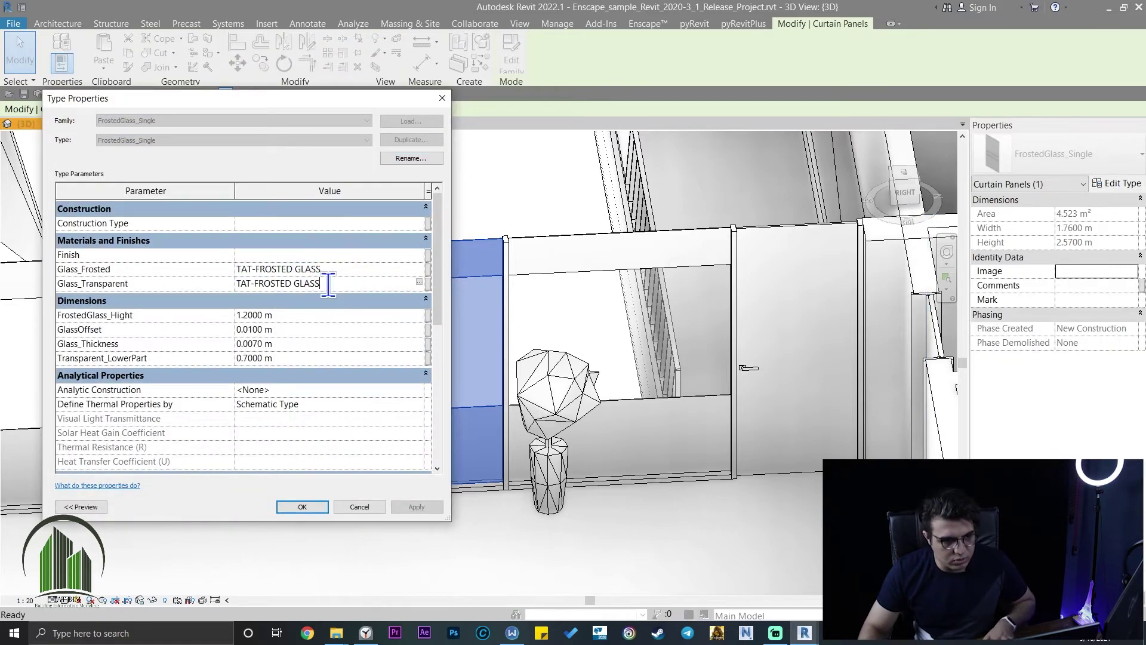
left_click(313, 507)
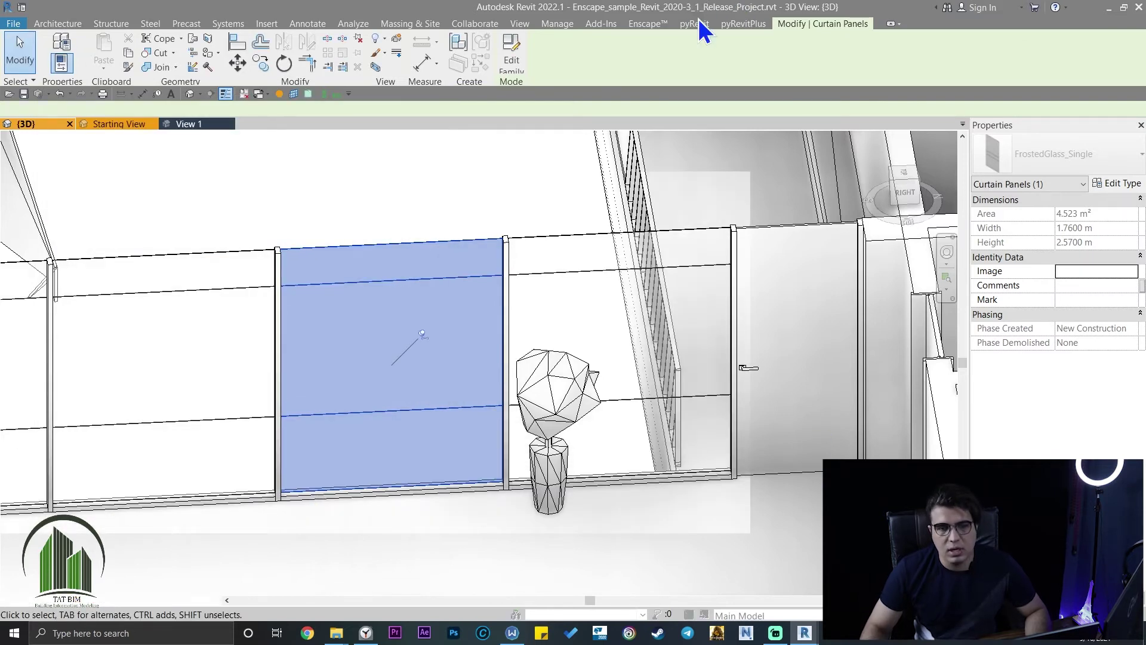
Place Revit side by side with Enscape and walk up to the curtain wall to examine its glass
left_click_drag(699, 19, 8, 122)
key("w")
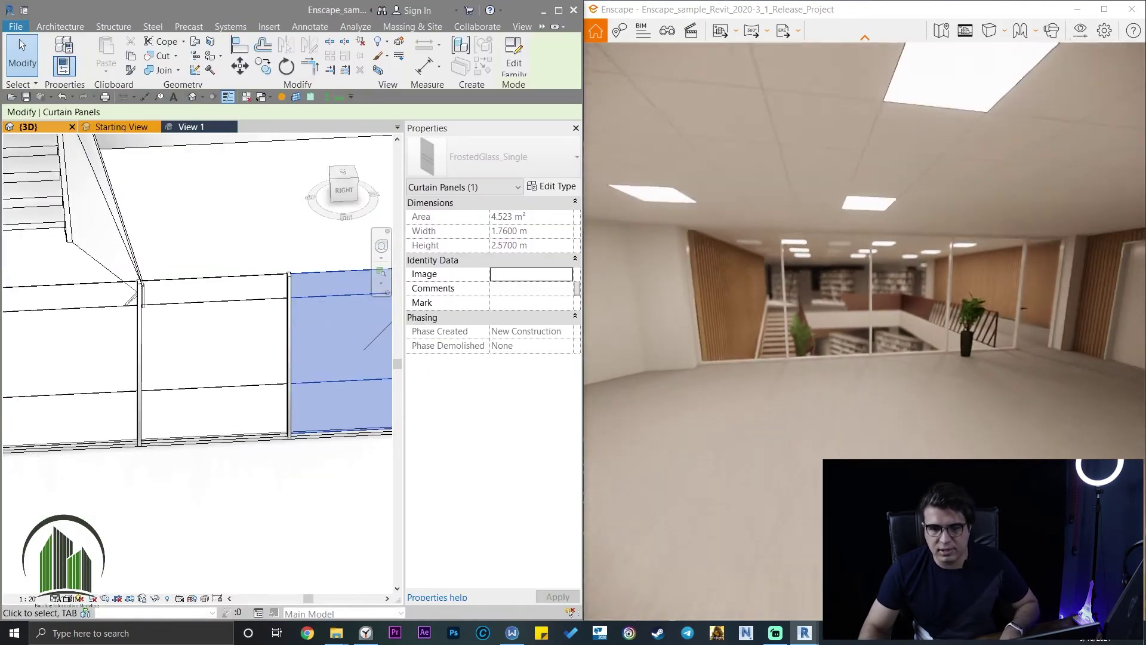
key("w")
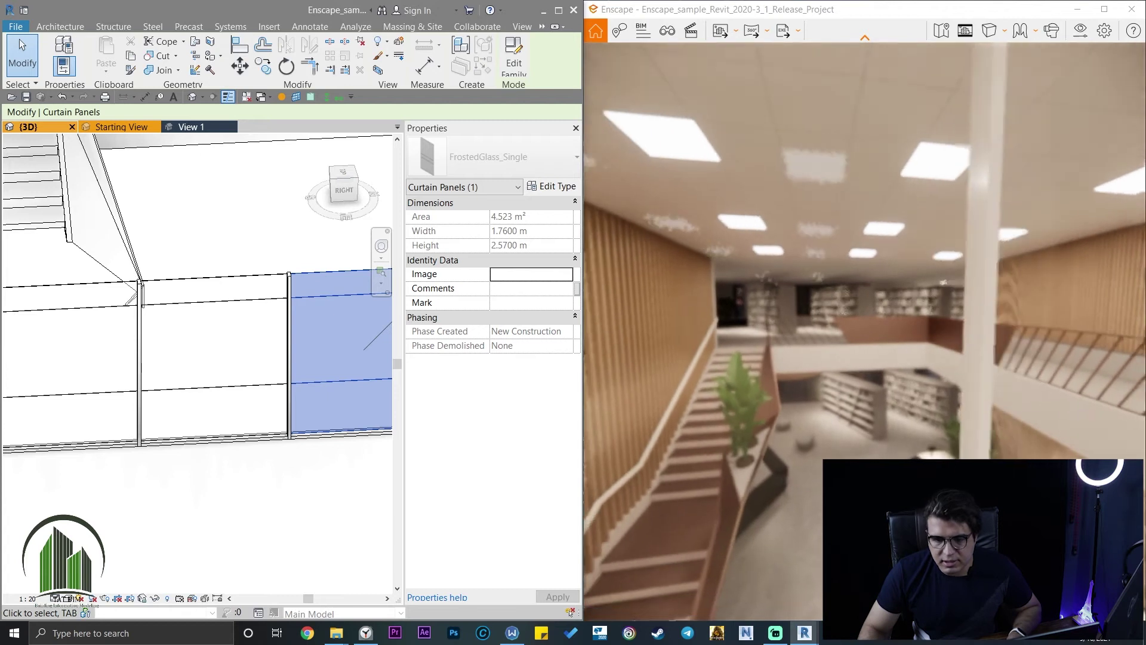
scroll(865, 332, "down", 5)
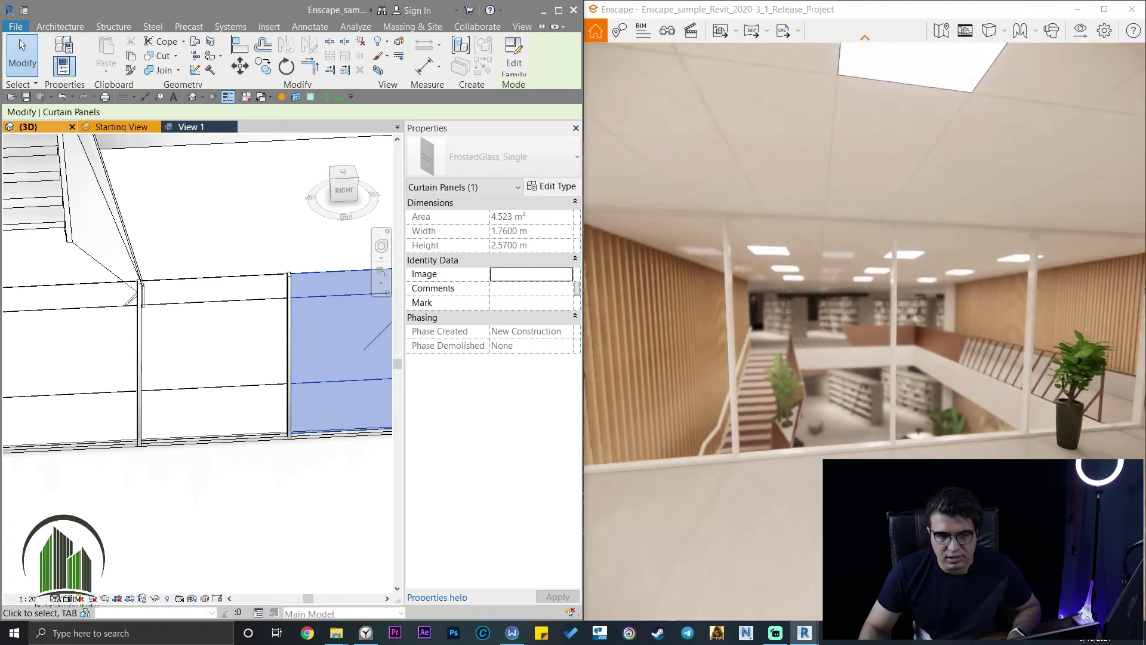
key("s")
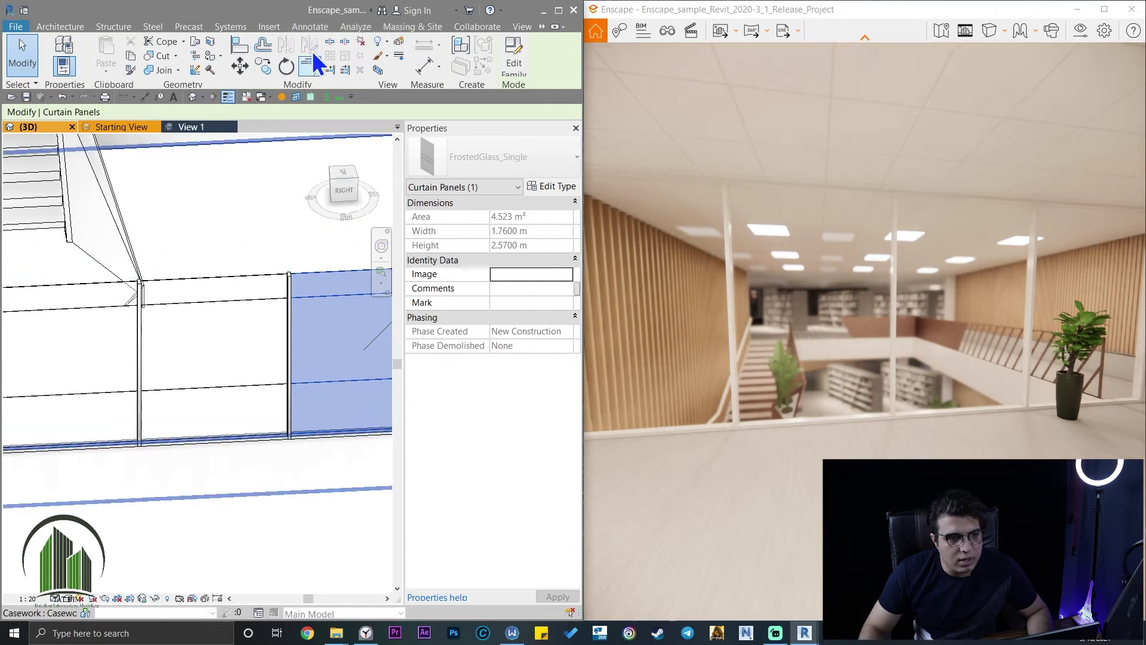
Open the project materials at the TAT-FROSTED GLASS appearance and move the Material Browser clear of the Enscape view
scroll(336, 36, "up", 3)
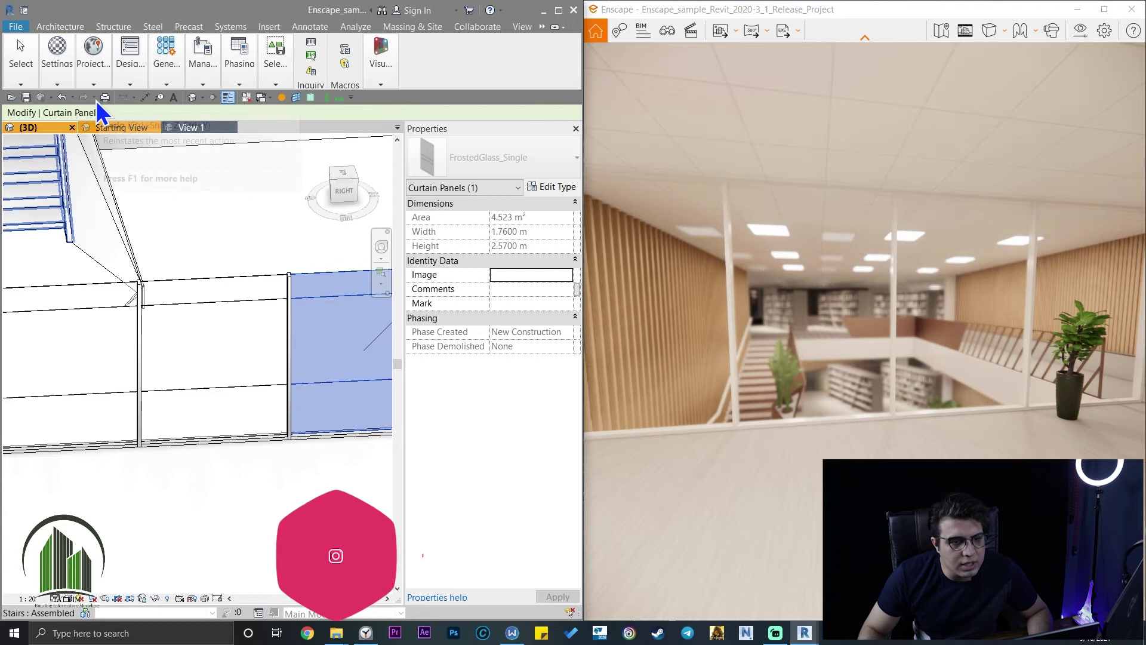
left_click(88, 85)
left_click(66, 80)
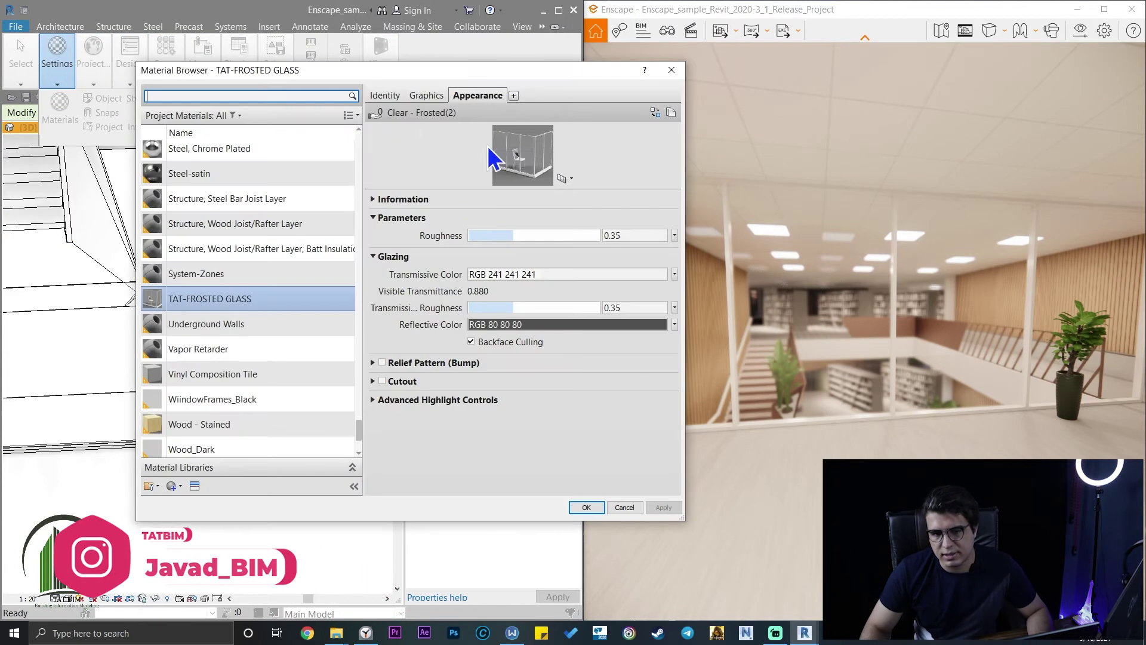
left_click_drag(515, 70, 396, 71)
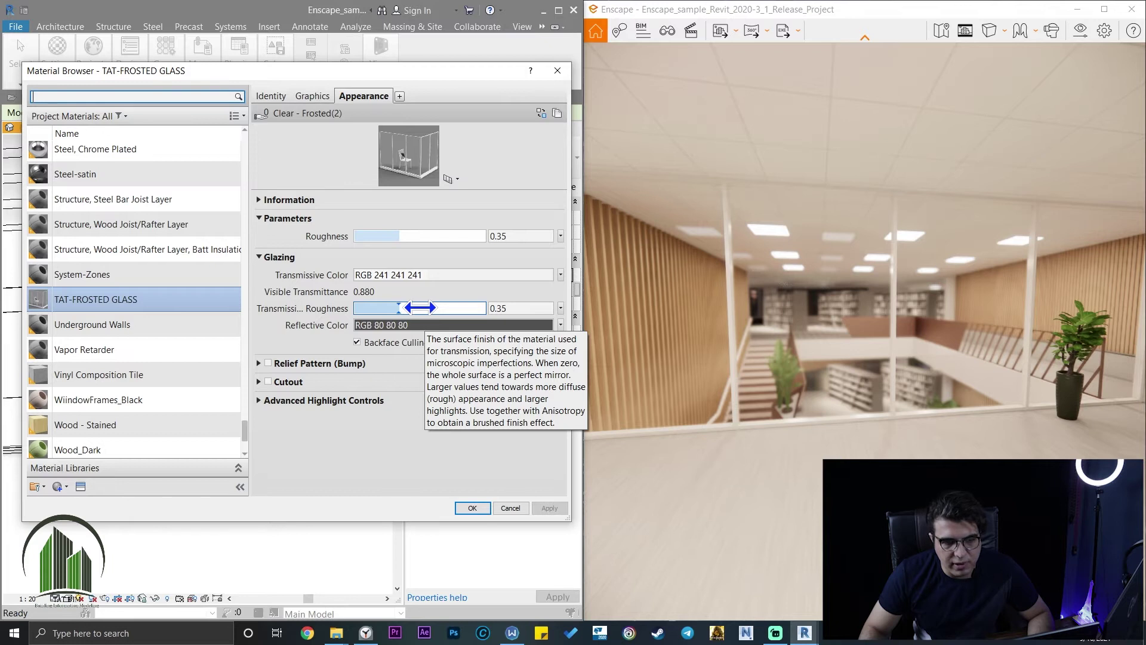
Set the glazing Transmission Roughness of TAT-FROSTED GLASS to 1.00, apply it, and check the glass in Enscape
left_click_drag(421, 308, 576, 327)
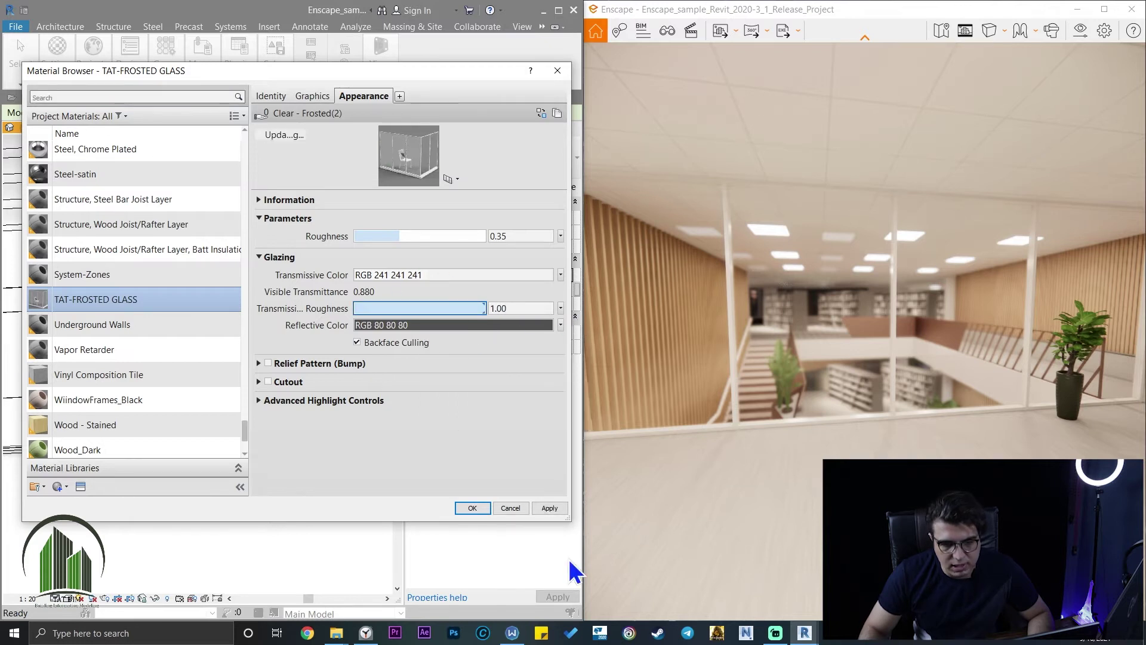
left_click(548, 507)
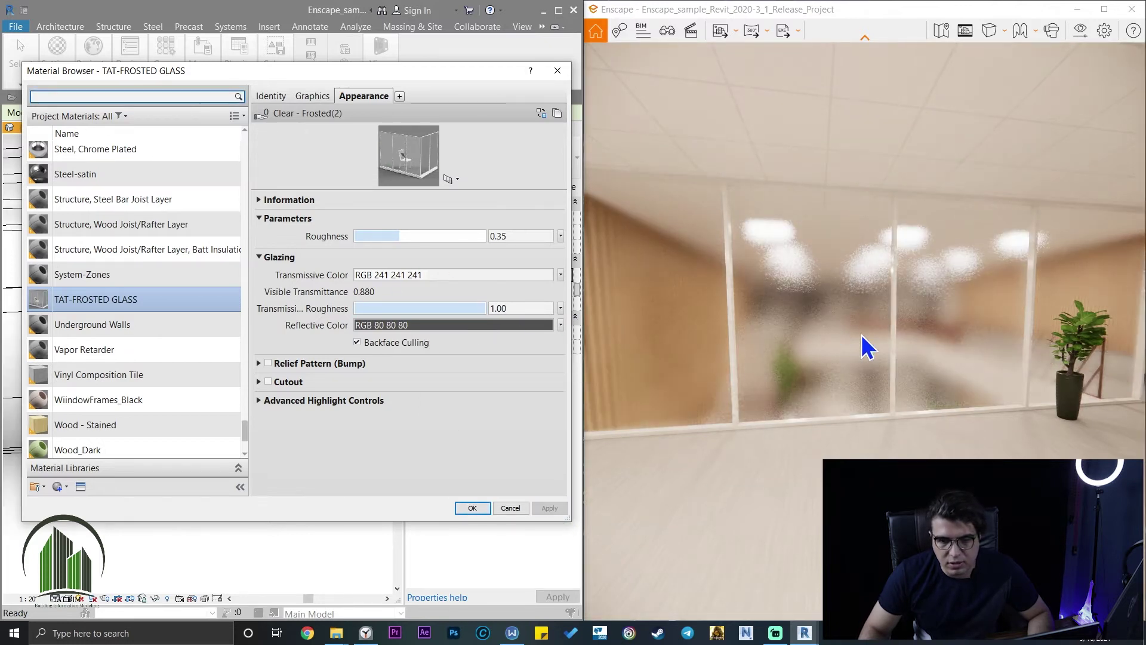
left_click(861, 334)
left_click_drag(861, 334, 789, 317)
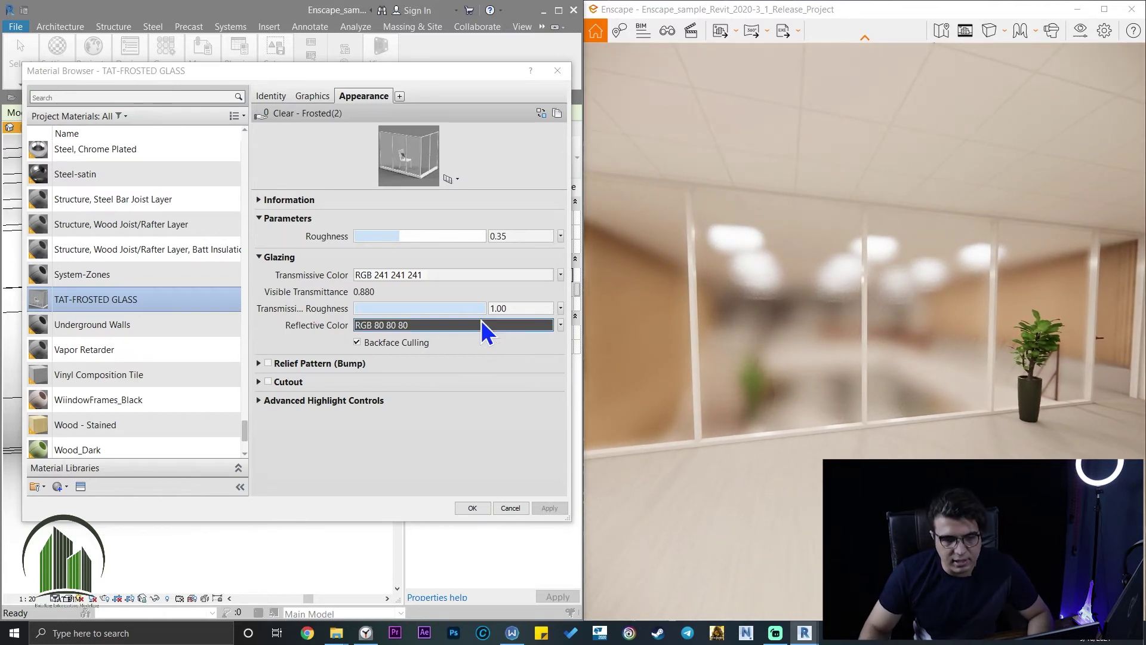
Try a Transmission Roughness of 0.89 on TAT-FROSTED GLASS, applying it, and restore the value to 1.00
left_click_drag(478, 308, 461, 308)
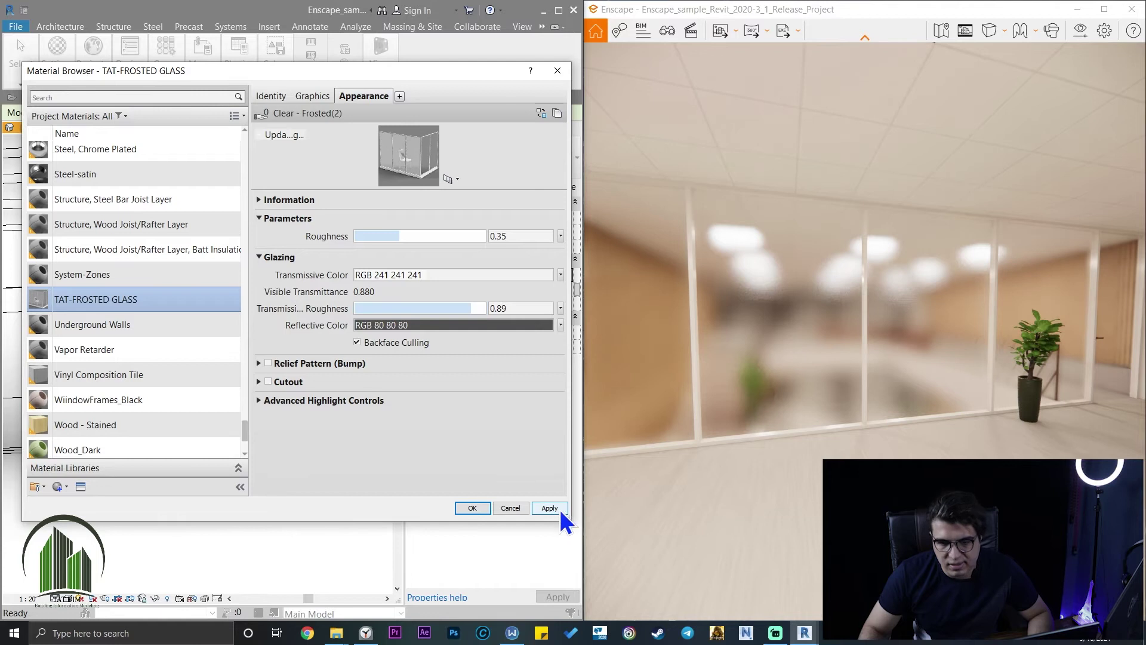
left_click(560, 511)
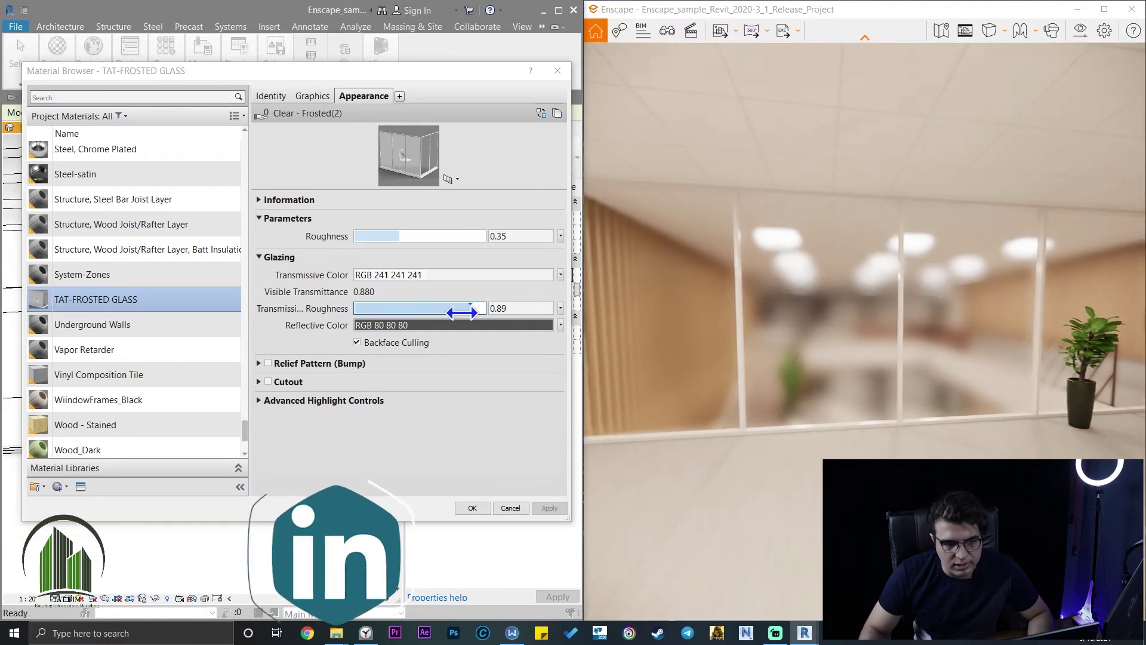
left_click_drag(461, 312, 531, 315)
left_click(549, 507)
Examine the frosted curtain wall in Enscape from close up and from farther back
left_click_drag(890, 429, 890, 438)
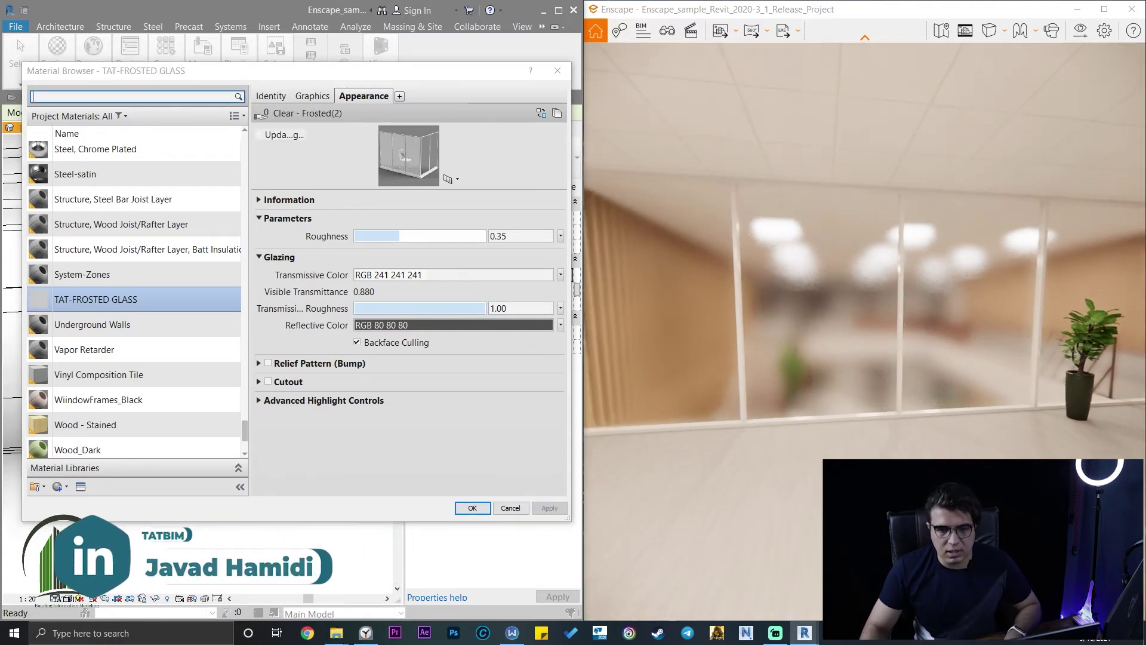
key("w")
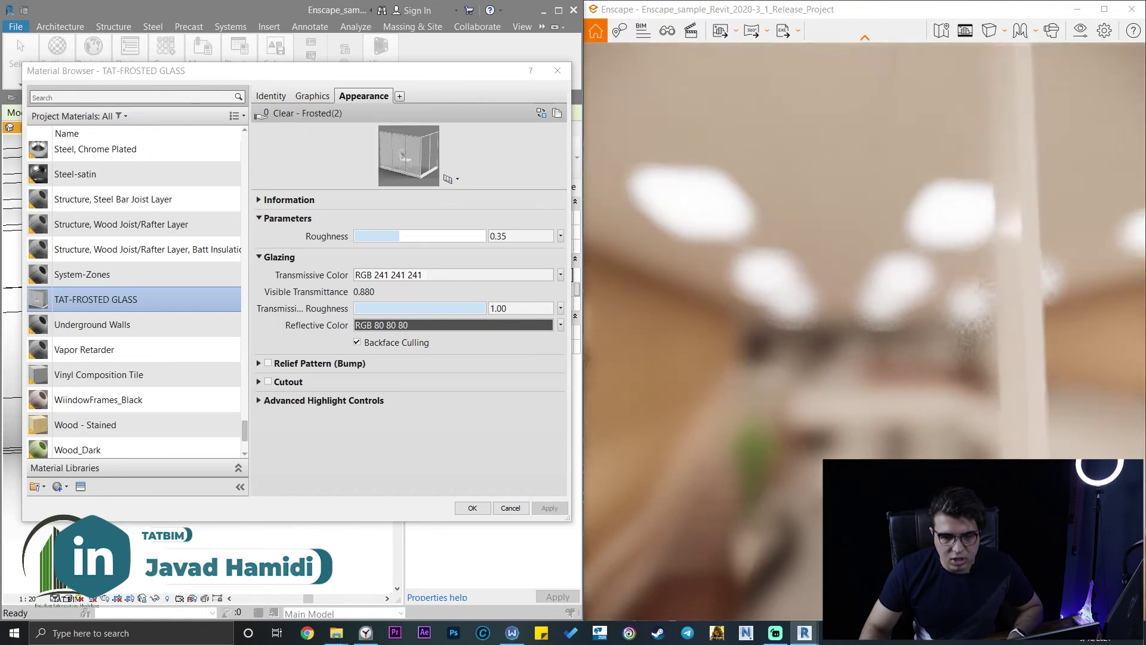
key("s")
key("e")
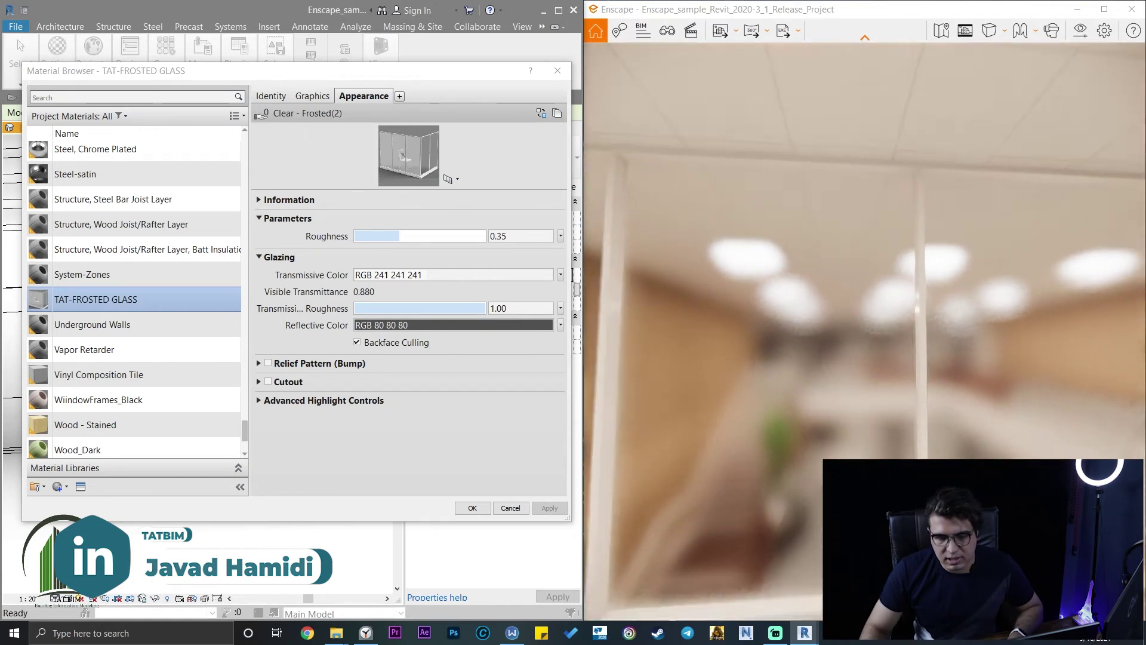
key("s")
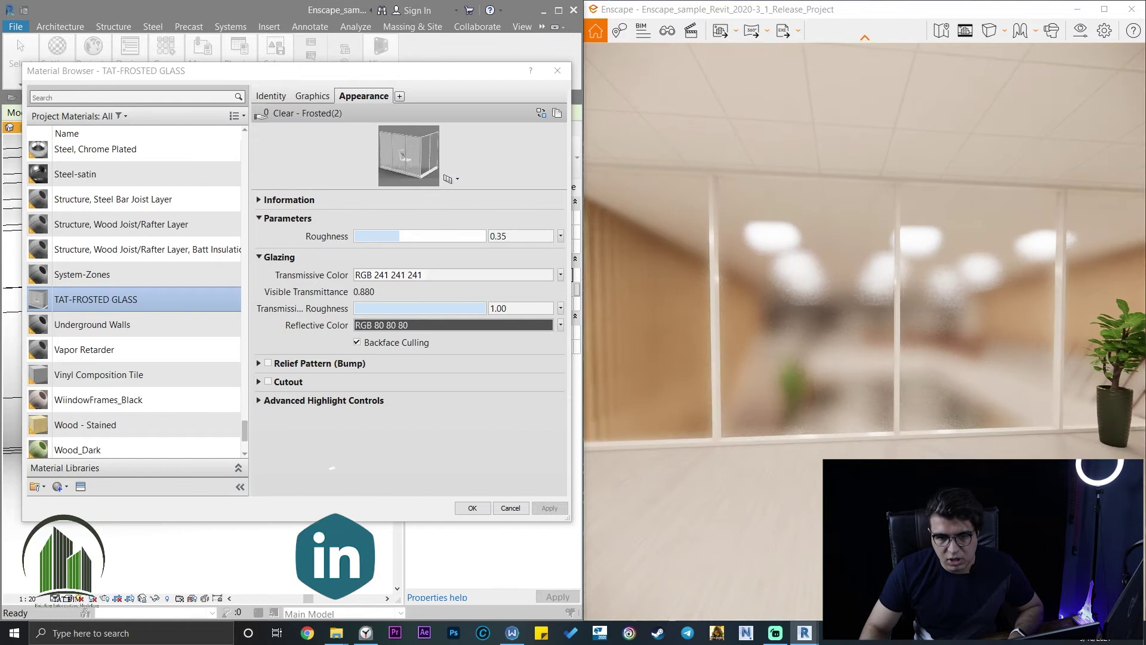
key("e")
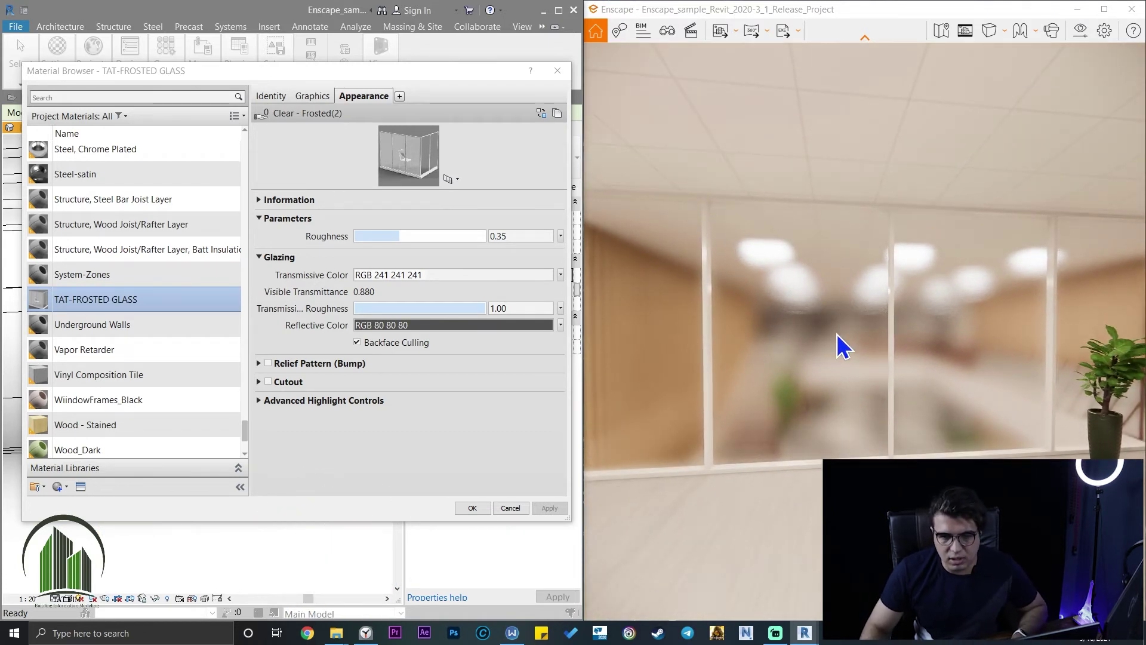
right_click_drag(837, 334, 880, 302)
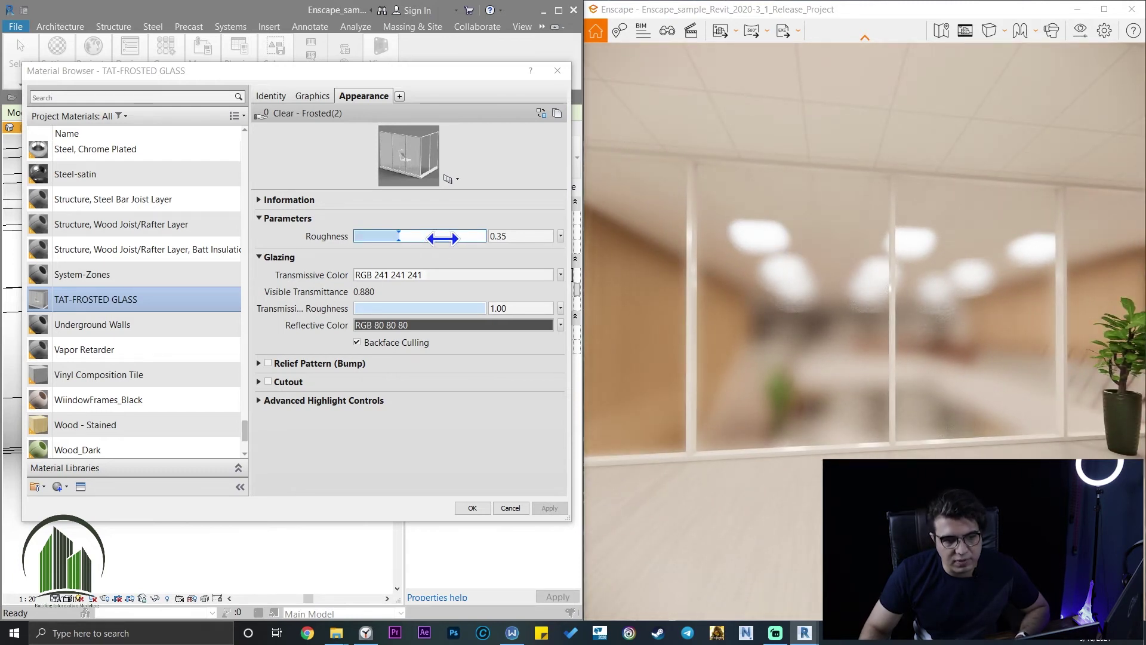
Try Roughness values of 0.91 and 0.00 on TAT-FROSTED GLASS and inspect the glass closely in Enscape
left_click_drag(442, 238, 426, 240)
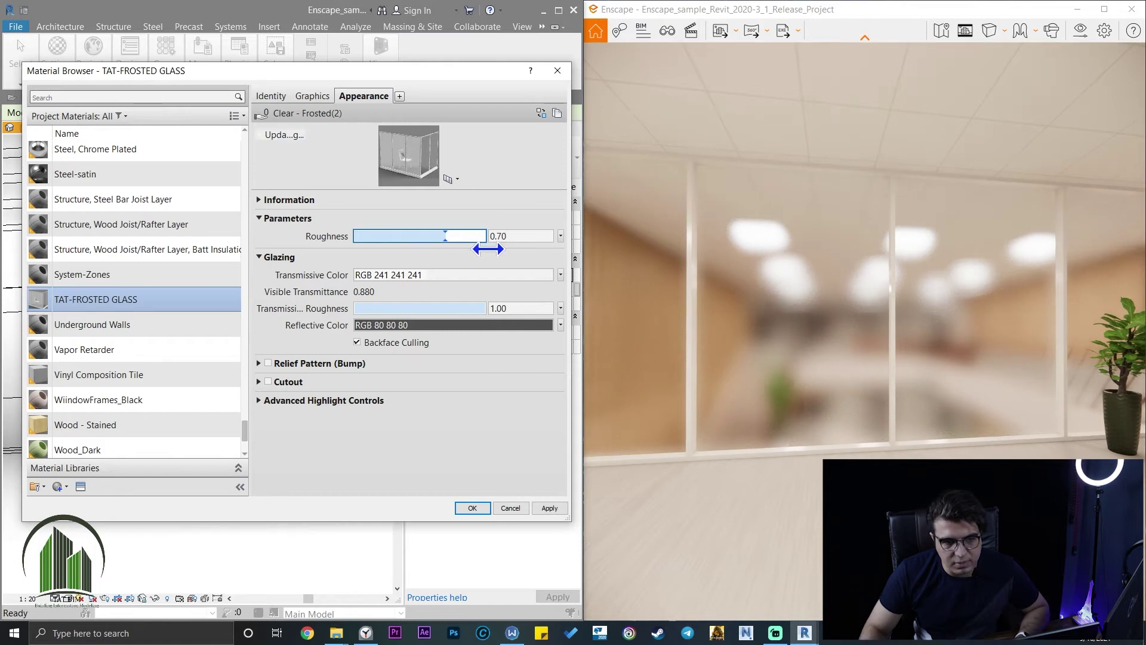
left_click(548, 508)
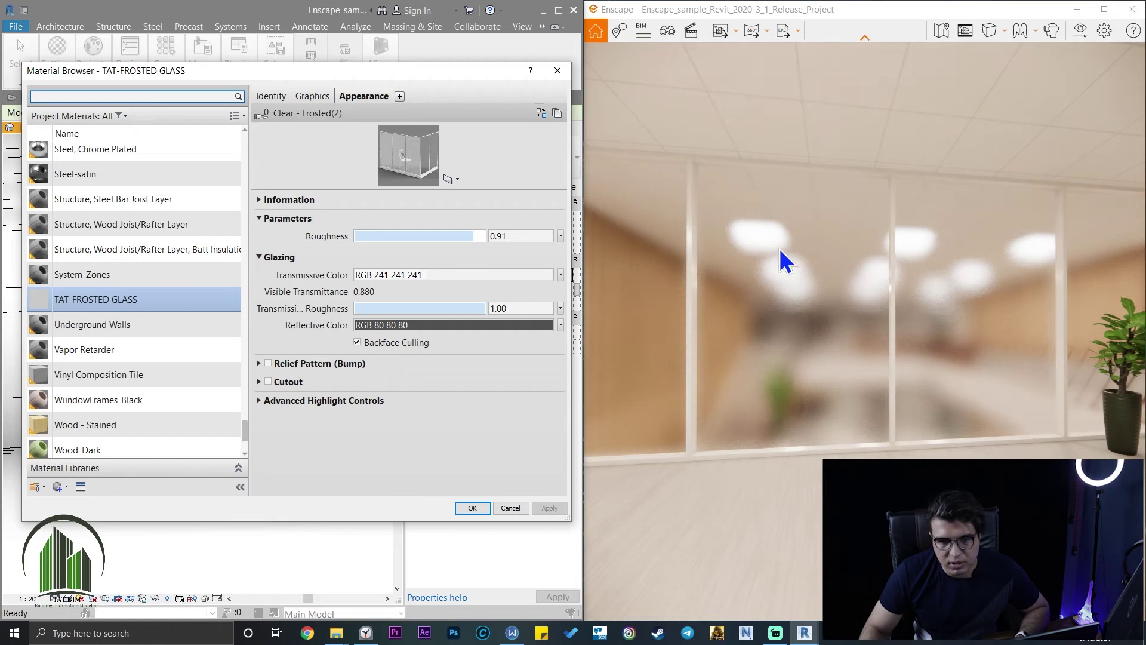
left_click_drag(469, 238, 334, 245)
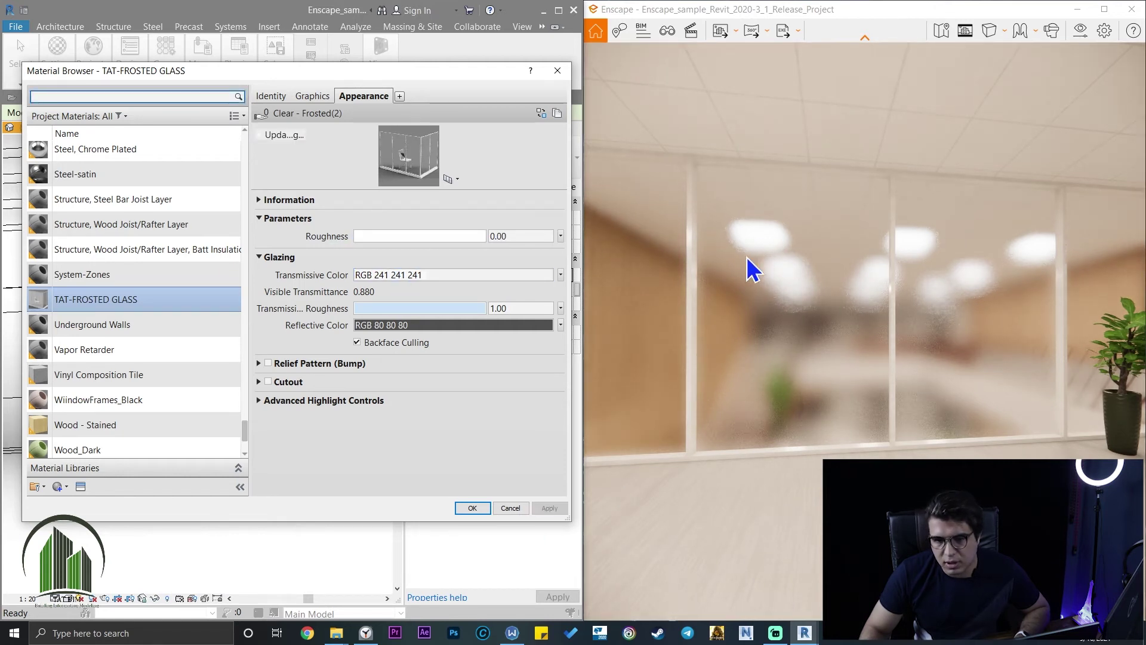
left_click_drag(750, 258, 723, 232)
key("w")
key("w")
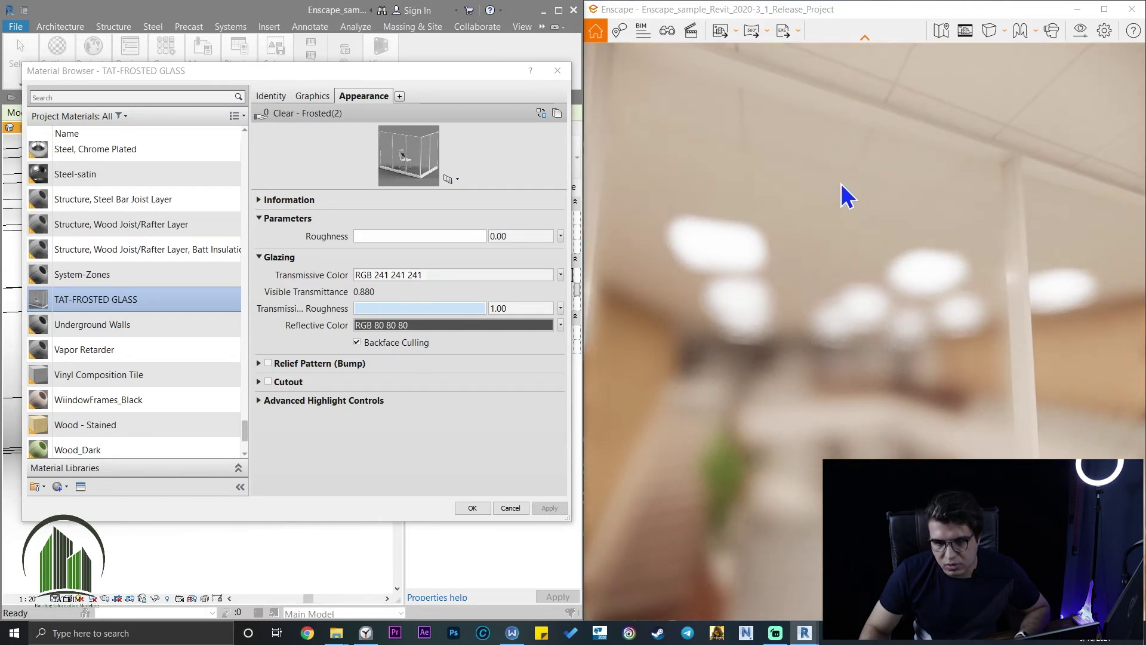
left_click_drag(841, 184, 955, 131)
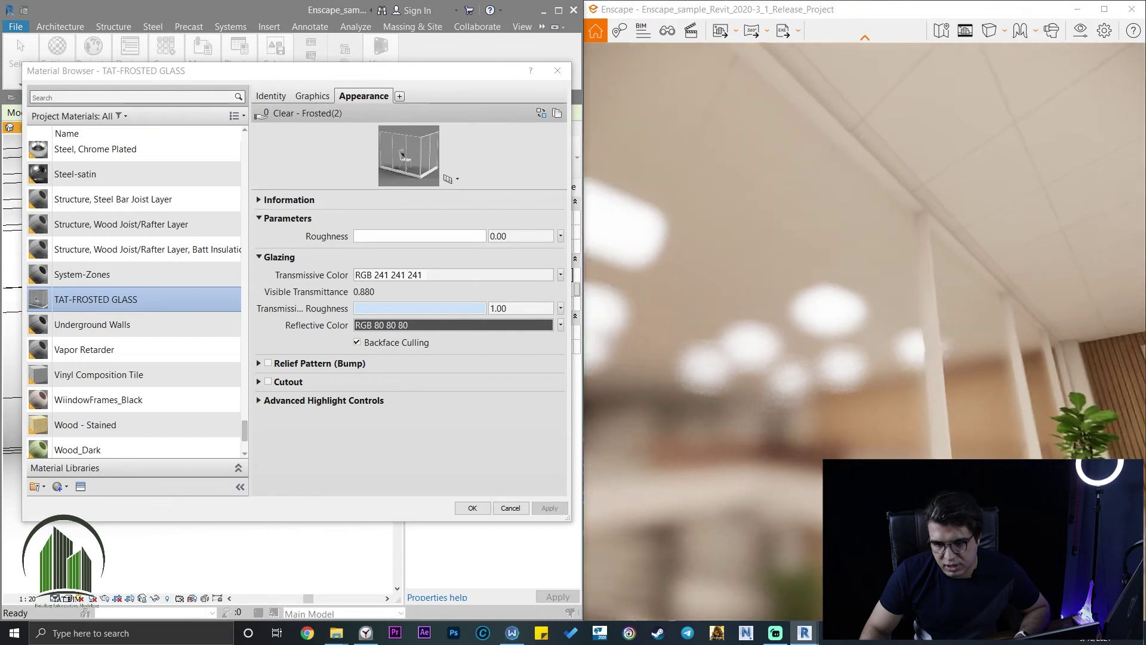
right_click_drag(955, 132, 836, 176)
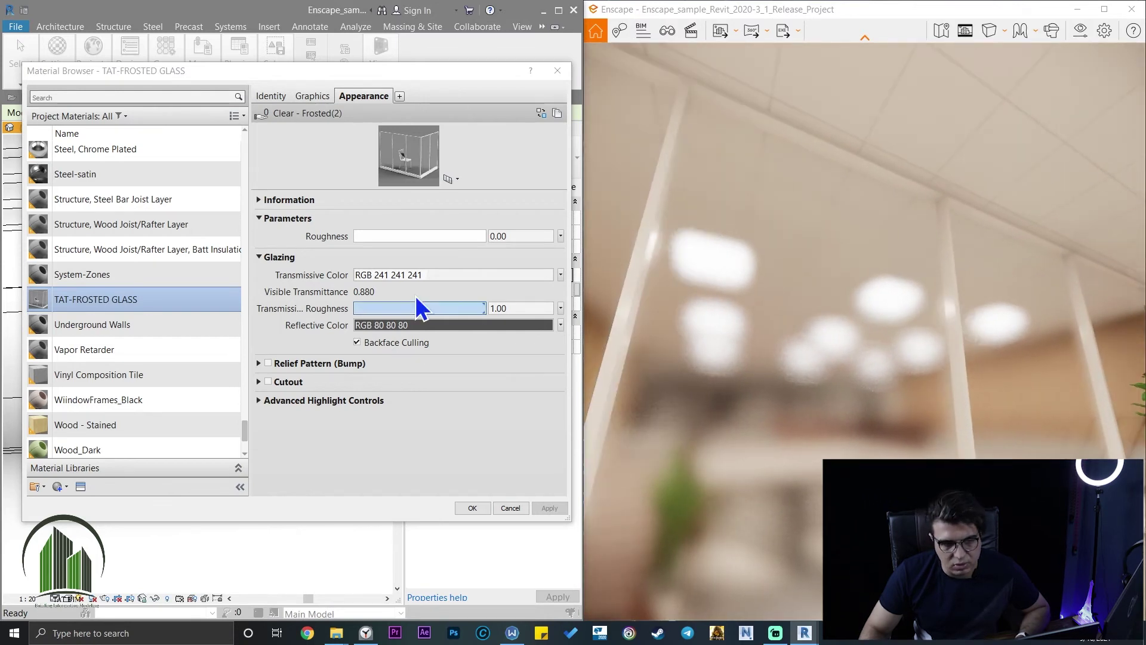
Apply a Roughness of 0.52 to TAT-FROSTED GLASS and look over the upper part of the panels in Enscape
left_click(422, 236)
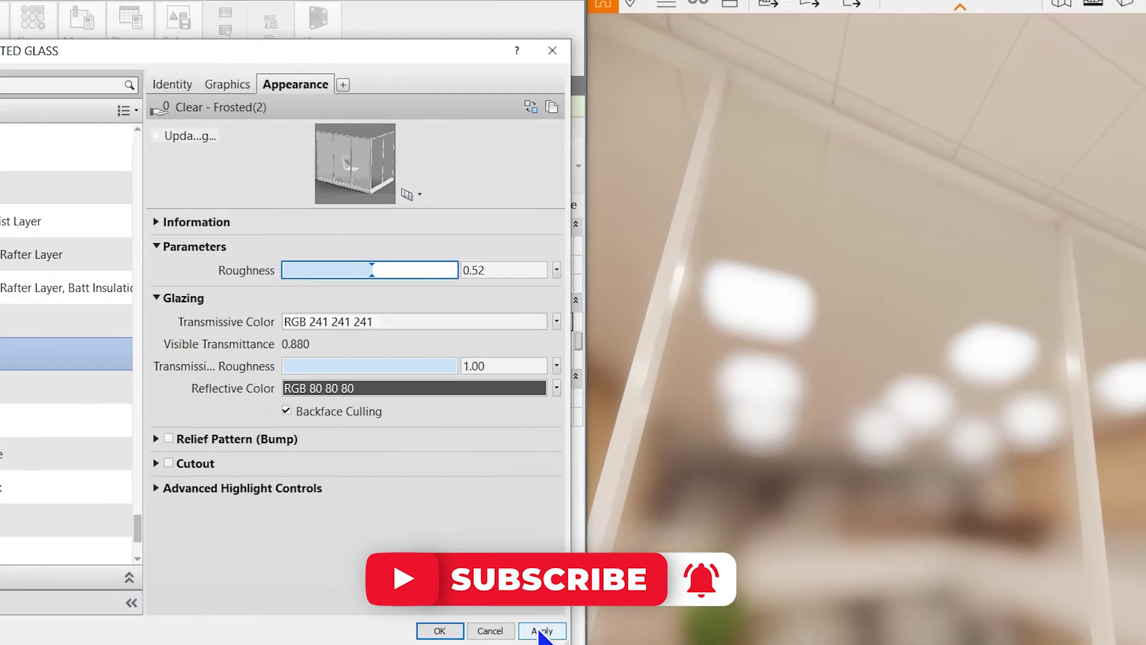
left_click(539, 628)
right_click_drag(906, 427, 770, 521)
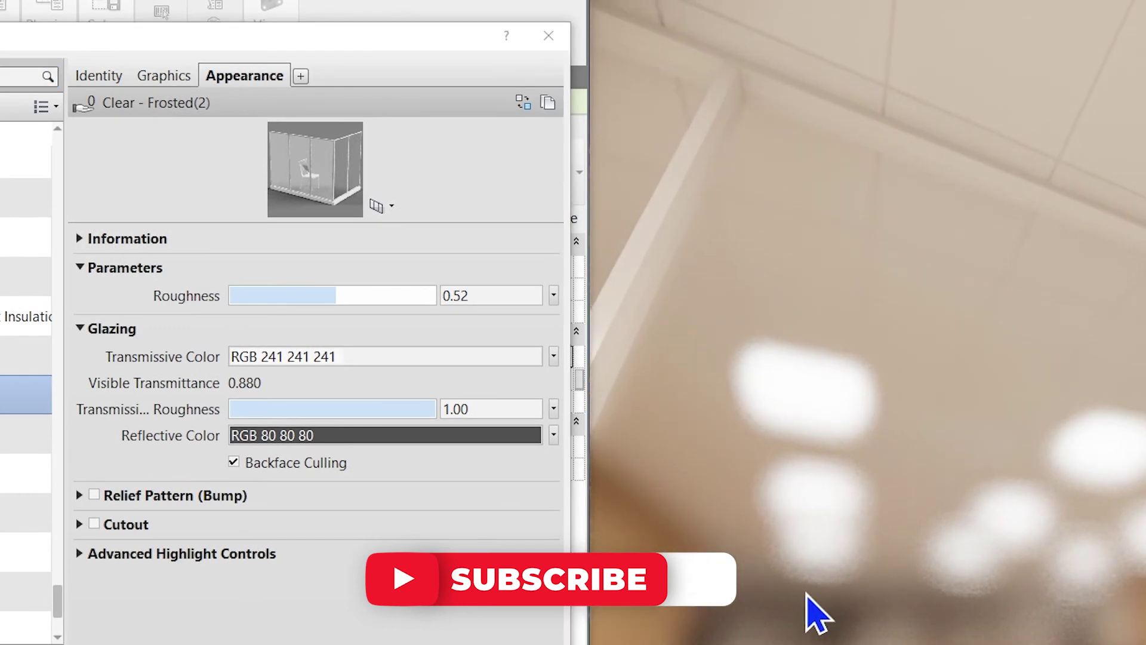
right_click_drag(851, 537, 770, 563)
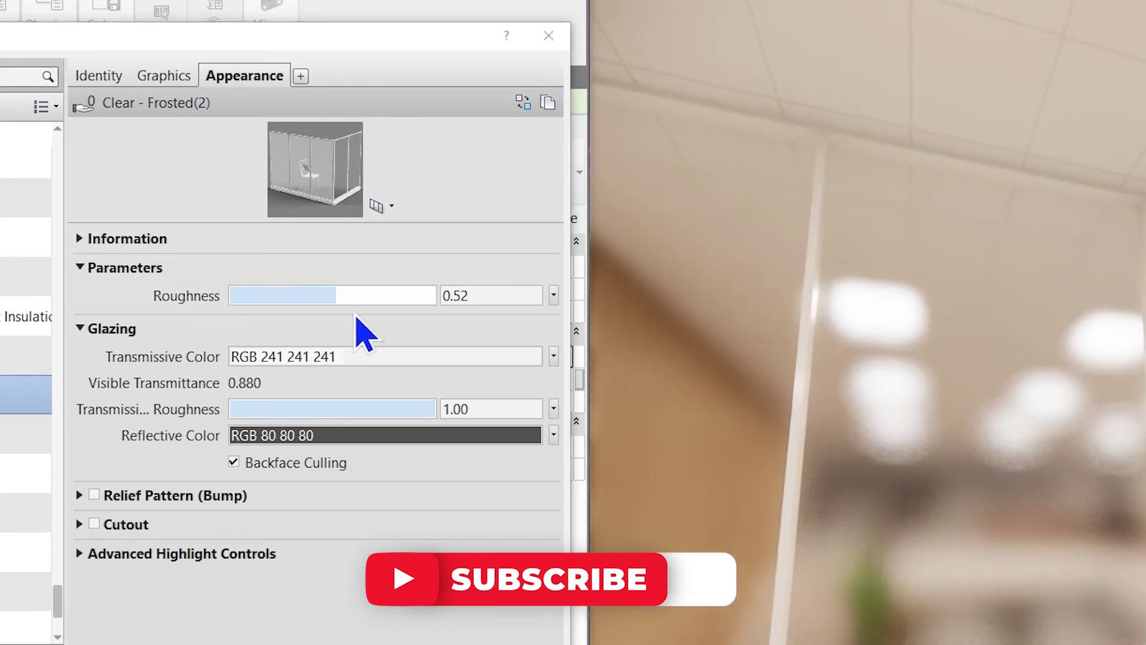
Set the Roughness of TAT-FROSTED GLASS to 1.00, apply it, and view the glass wall in Enscape from farther back
left_click_drag(336, 296, 450, 302)
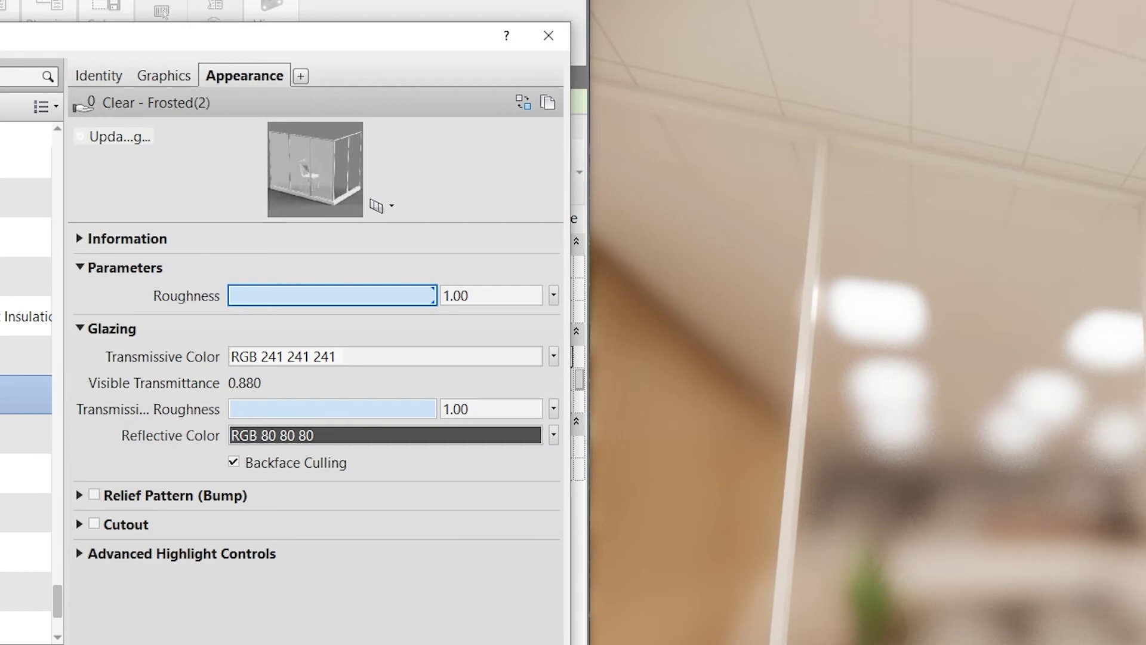
right_click_drag(1018, 560, 922, 527)
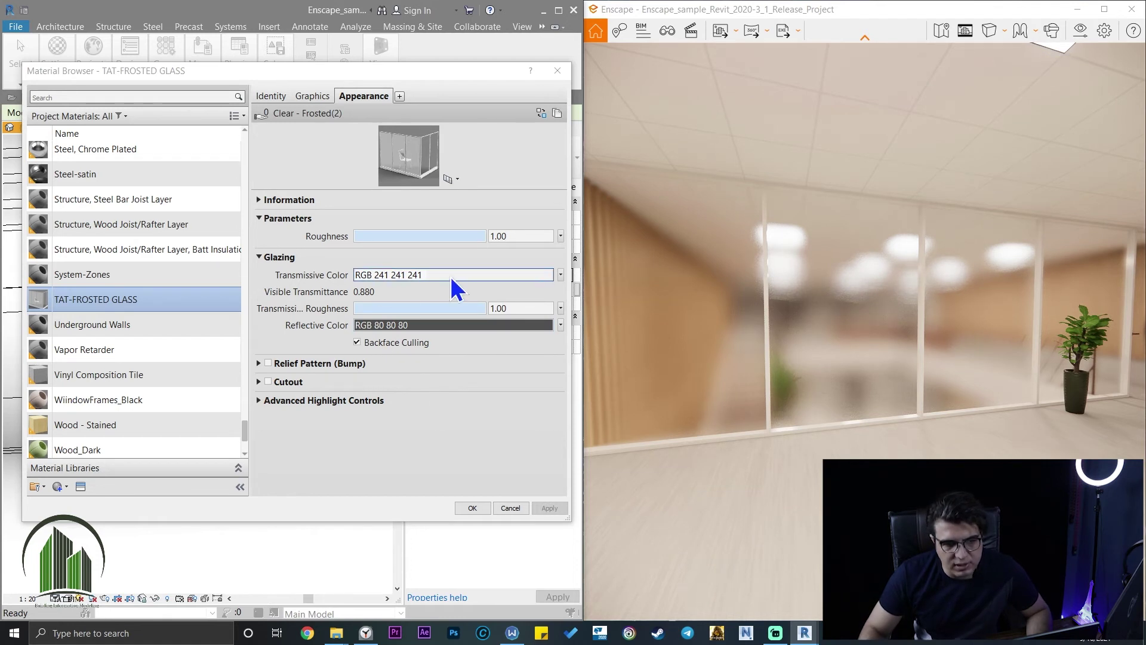
Try a red Transmissive Color, RGB 255 0 0, on TAT-FROSTED GLASS and inspect the panels in Enscape from near and far
left_click(411, 275)
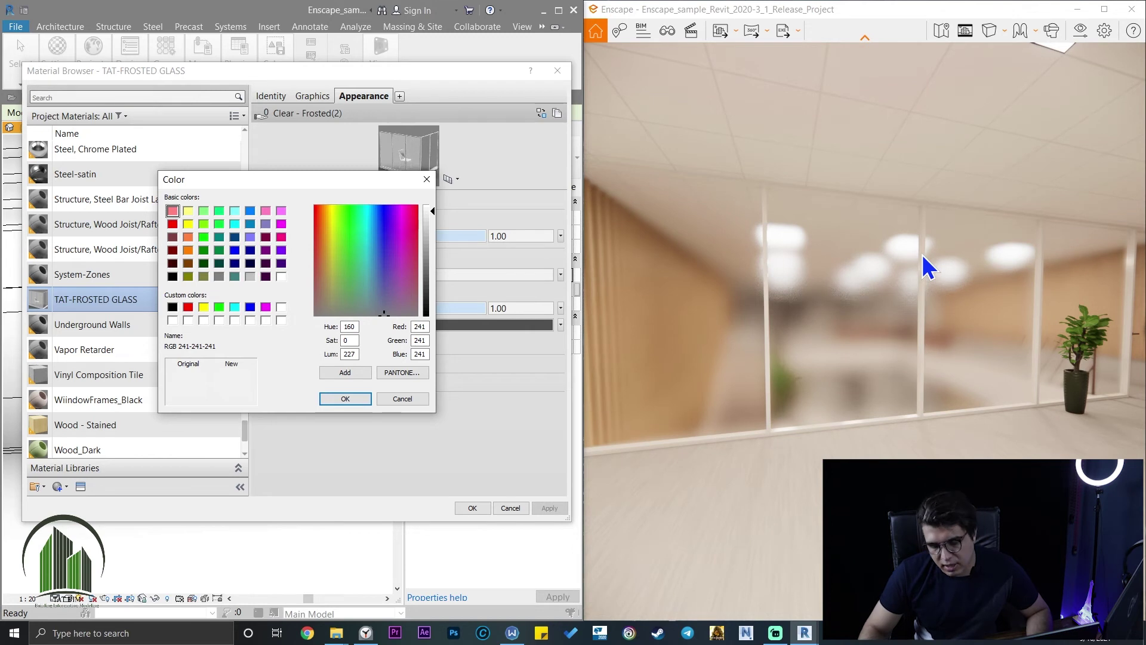
left_click(173, 224)
left_click(345, 400)
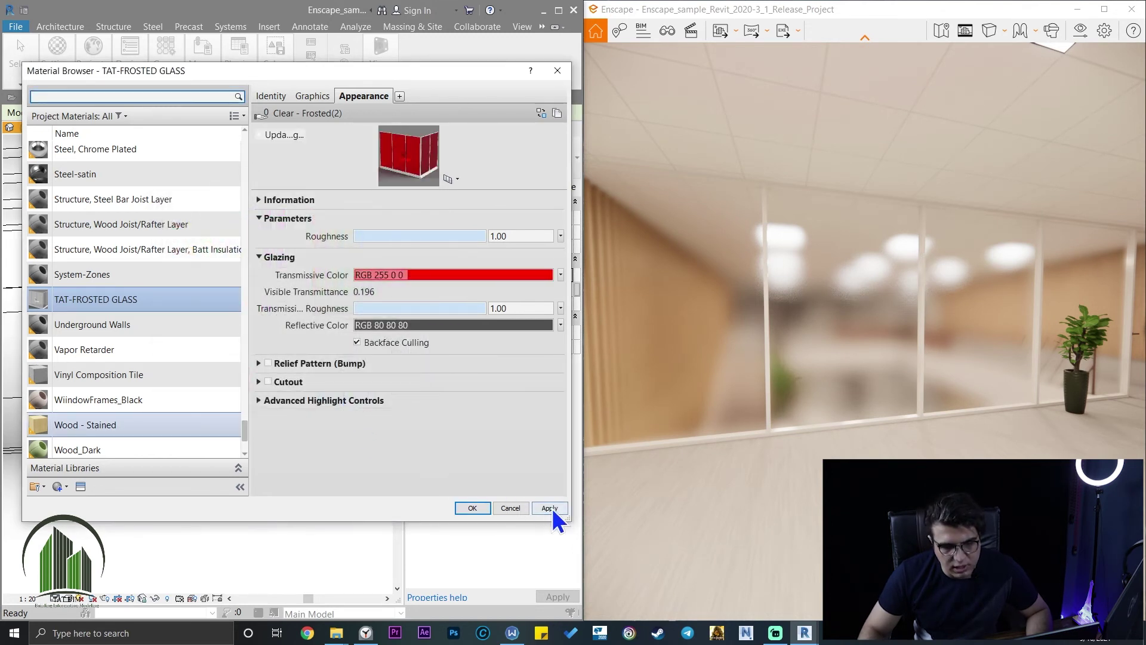
left_click(865, 368)
key("w")
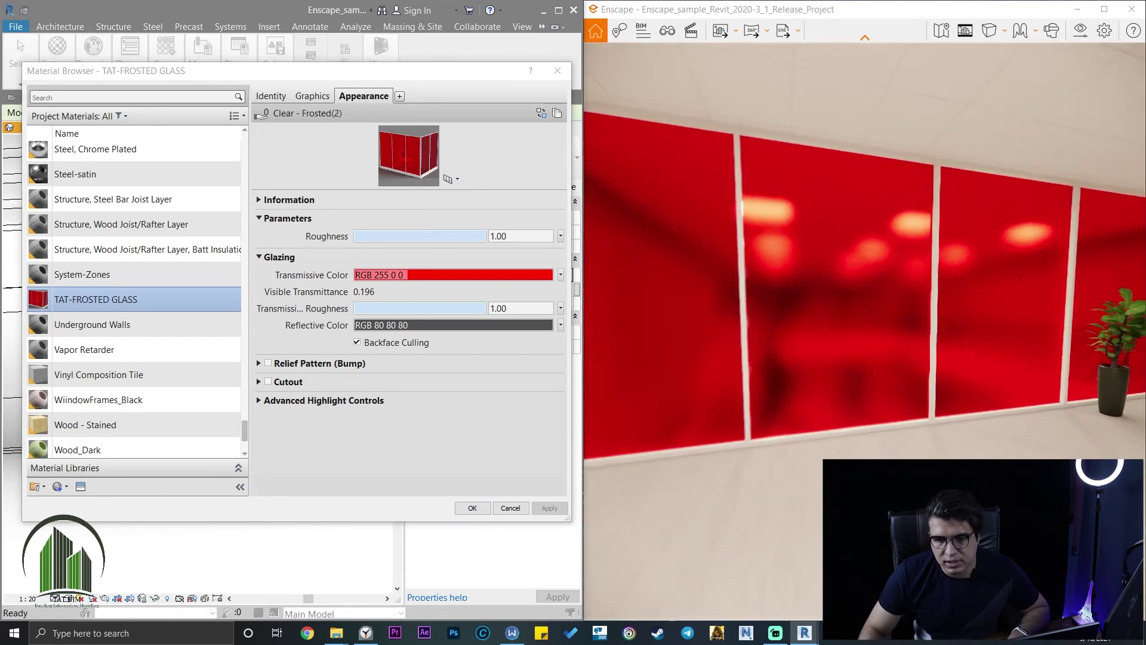
key("s")
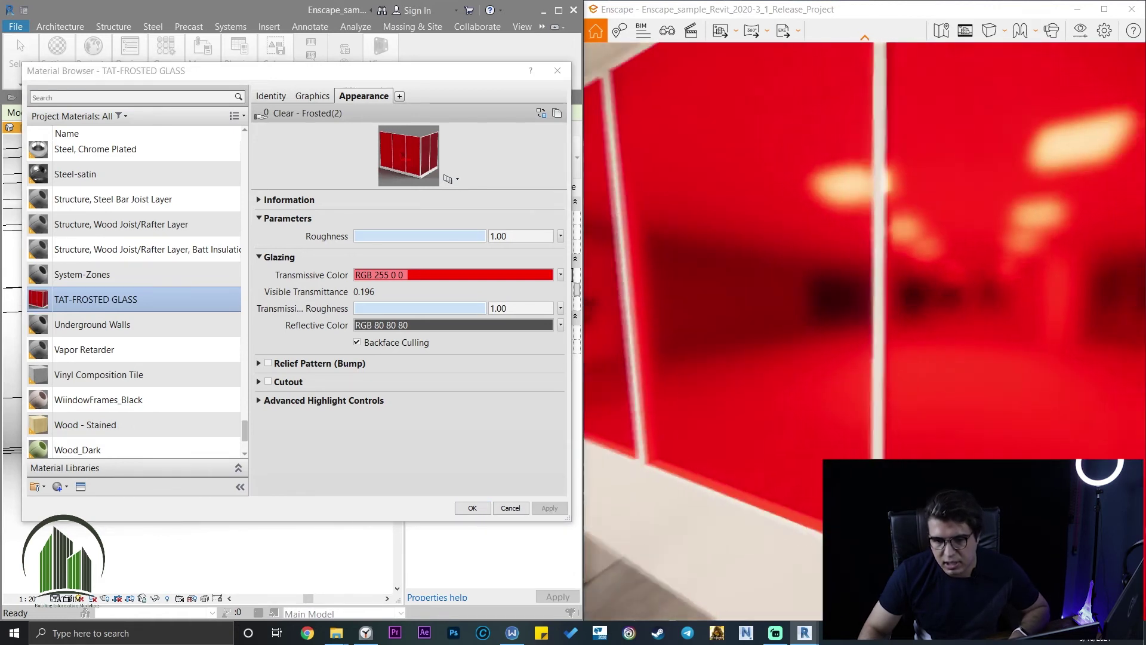
left_click_drag(1045, 368, 862, 371)
Apply a light turquoise Transmissive Color, RGB 157 247 242, to TAT-FROSTED GLASS and look over the tinted panels in Enscape
left_click(476, 274)
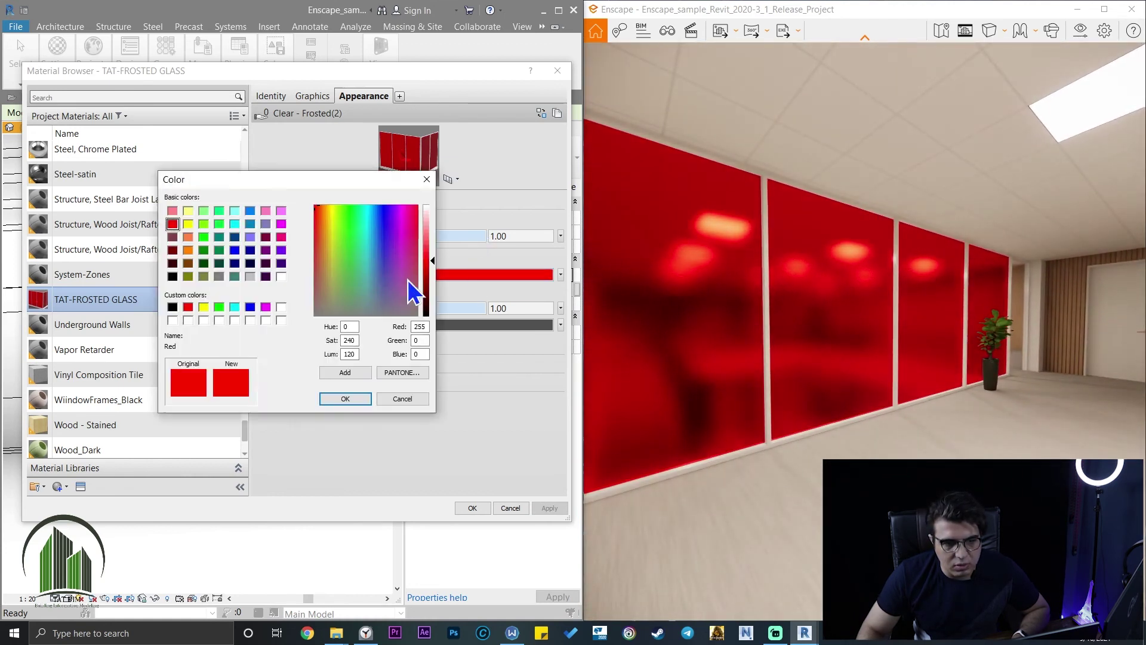
left_click(365, 224)
left_click_drag(430, 248, 436, 230)
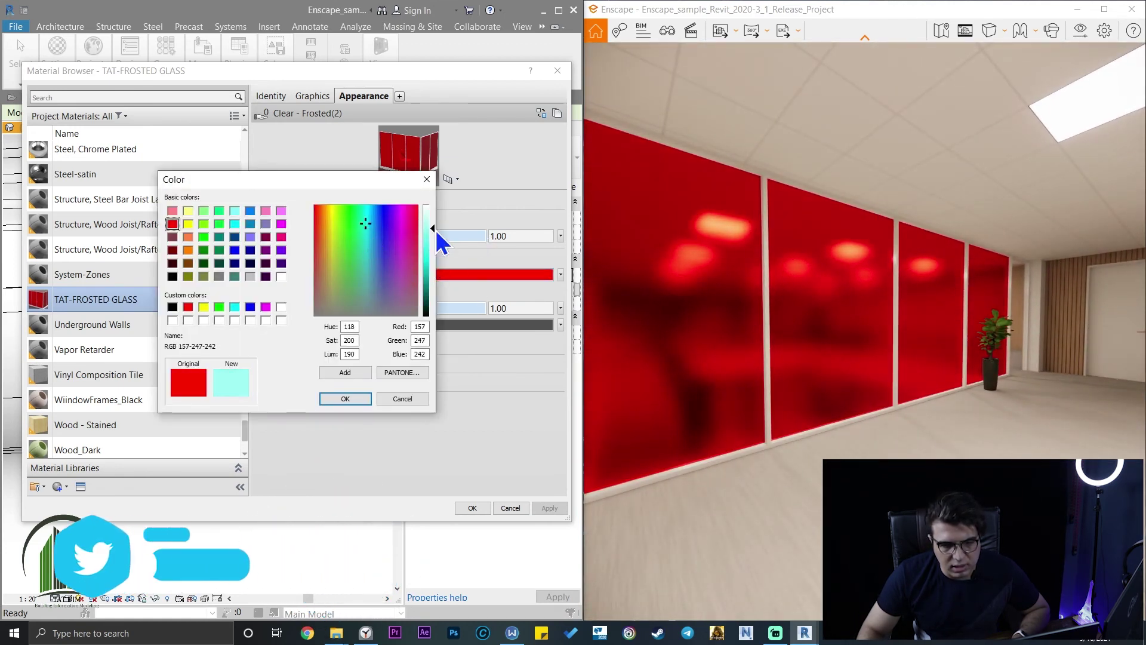
left_click(356, 400)
left_click(549, 508)
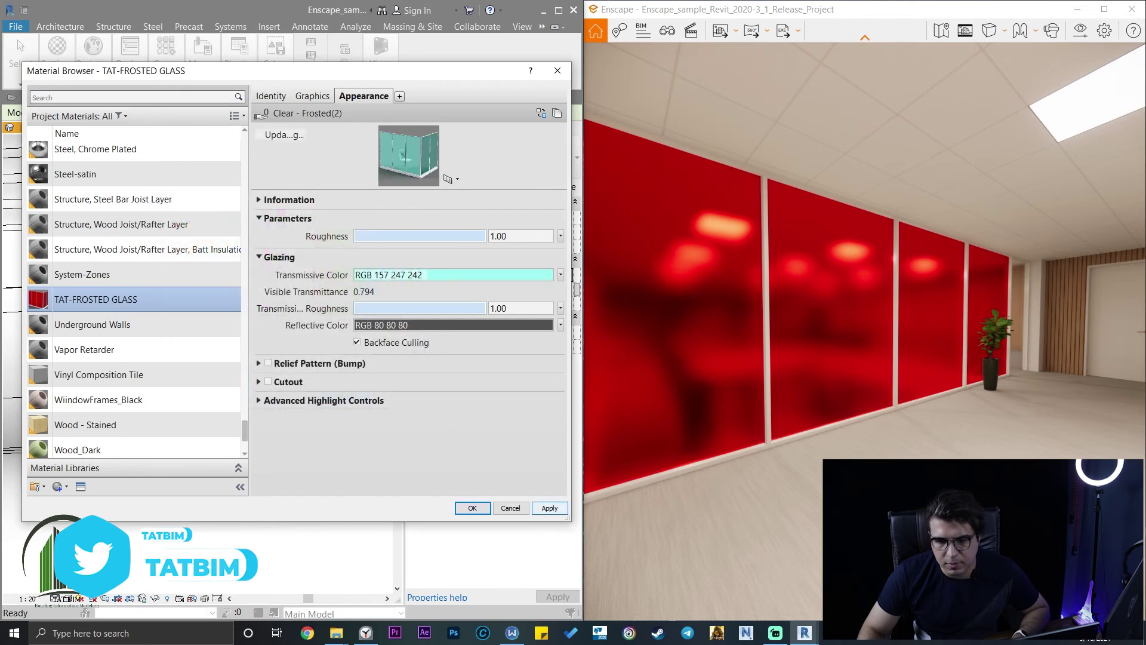
left_click_drag(980, 269, 680, 269)
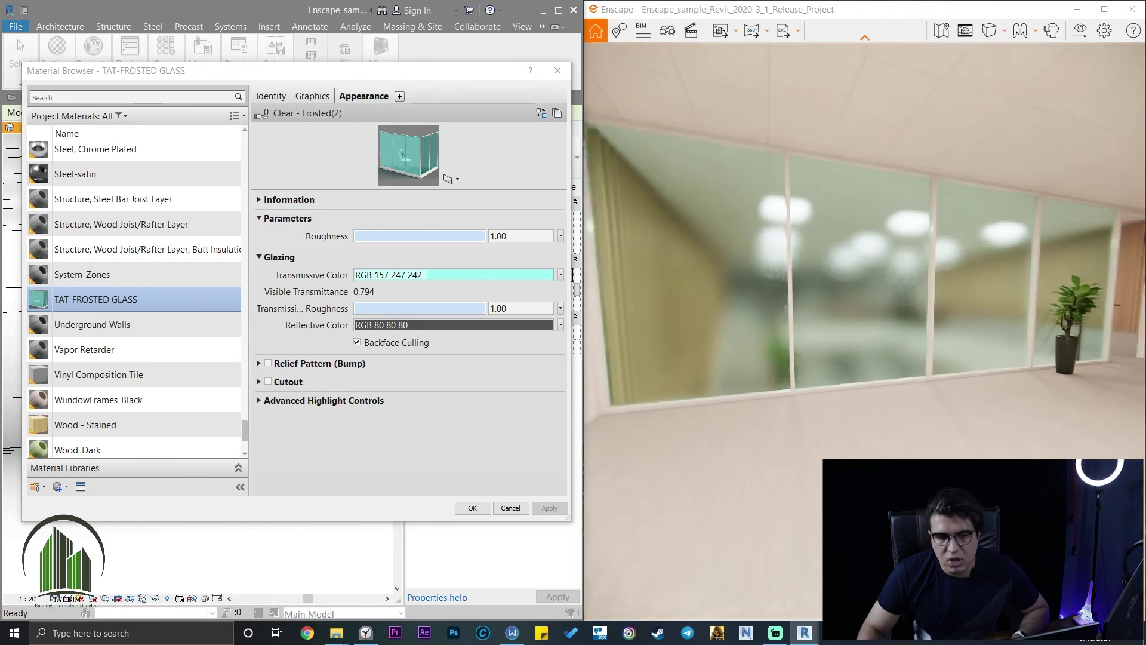
Check the Reflective Color of TAT-FROSTED GLASS and expand its Advanced Highlight Controls
left_click(393, 325)
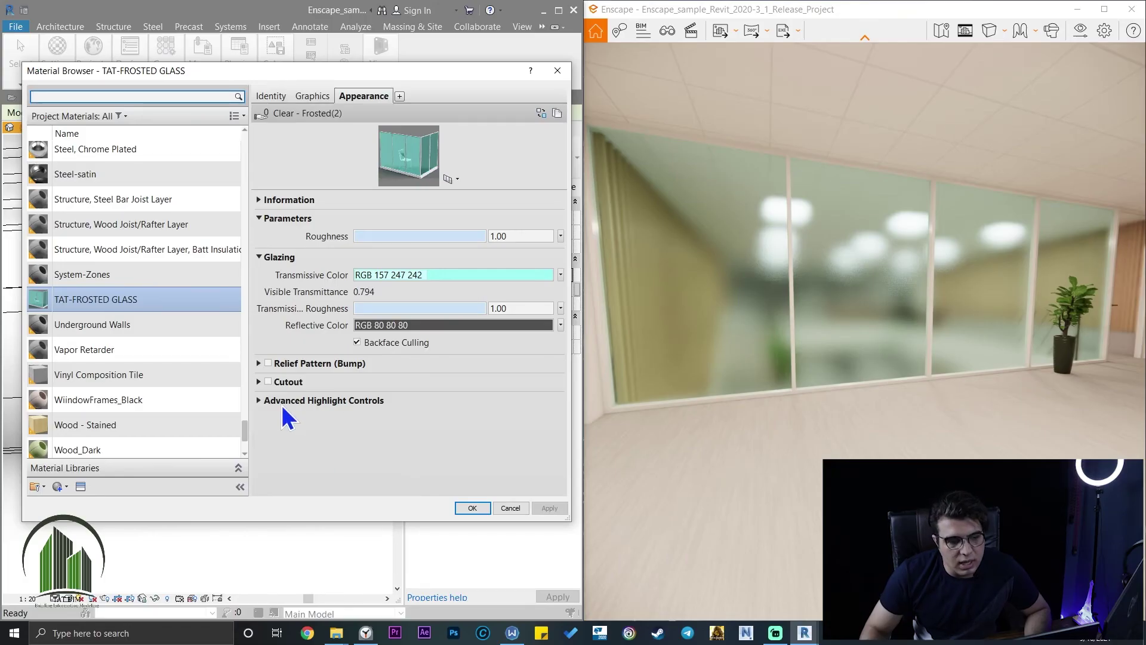
left_click(267, 401)
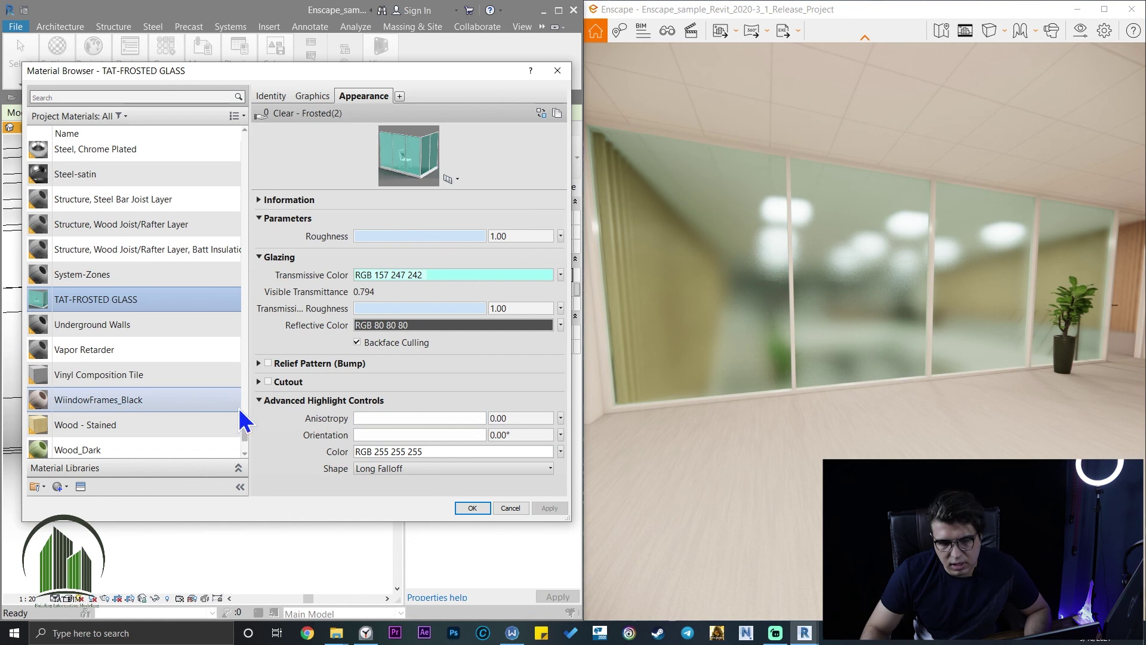